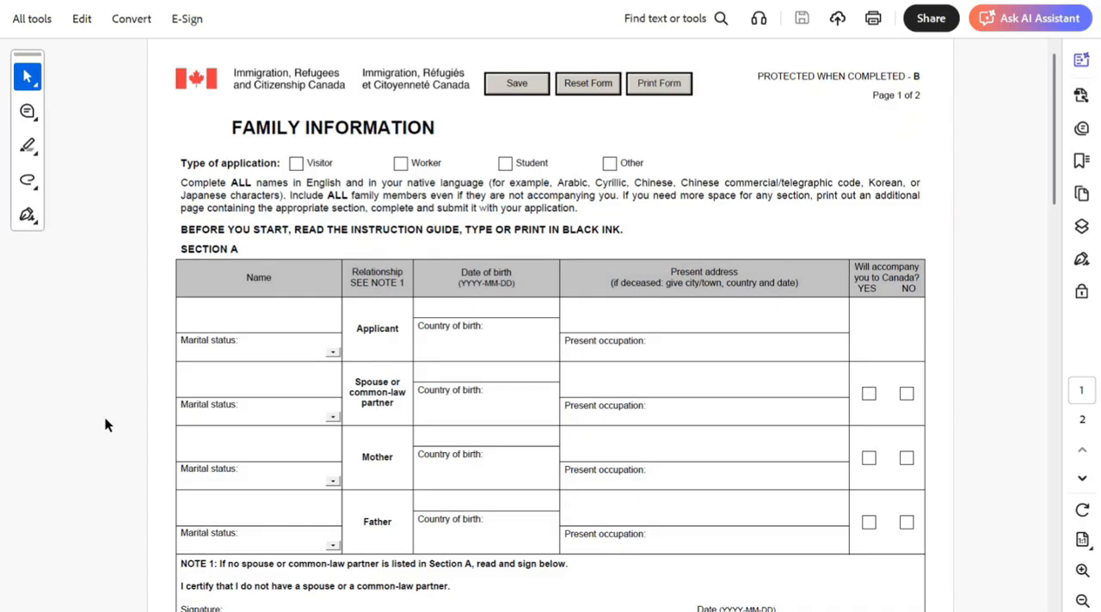
- Mark the application type as Visitor and enter the applicant's full name in Section A
{"action": "left_click", "coordinate": [296, 163]}
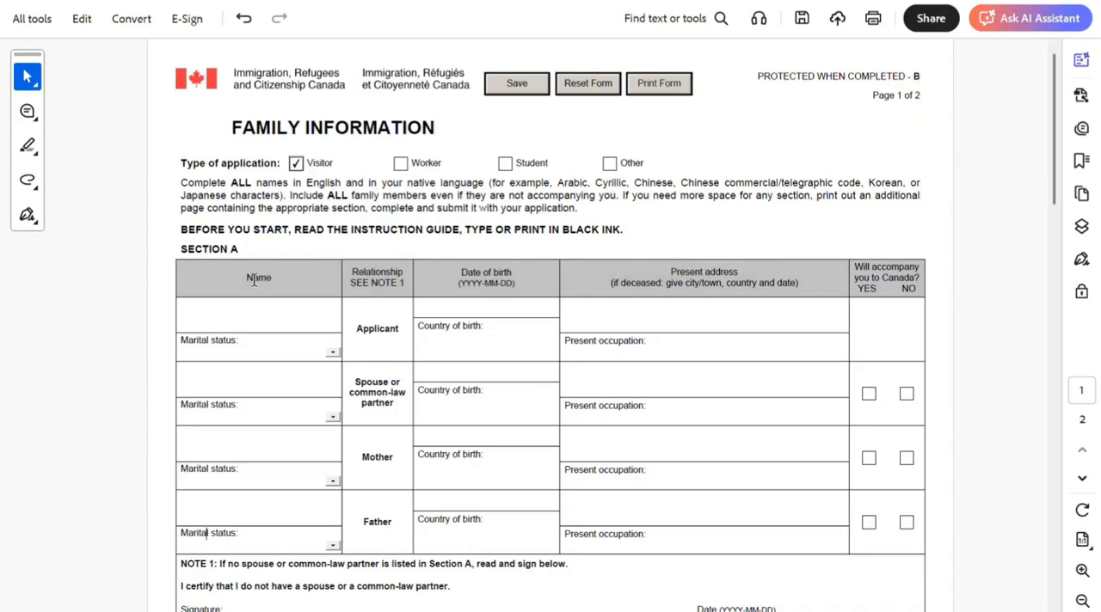
{"action": "left_click", "coordinate": [228, 315]}
{"action": "type", "text": "JOHN SMITH"}
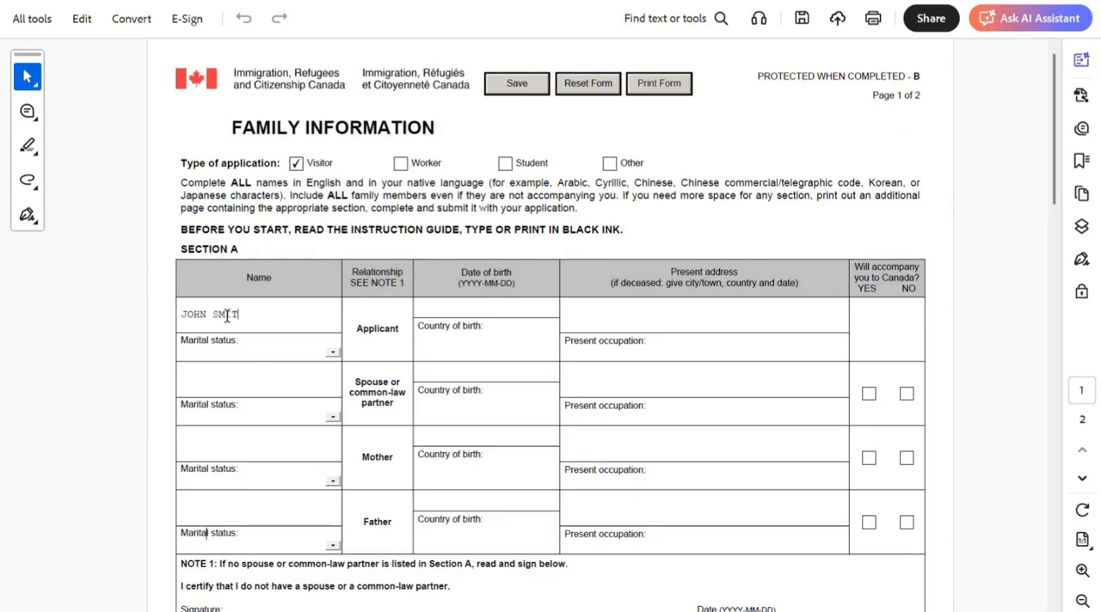
- Enter INDIA as the applicant's country of birth and fill in the applicant's date of birth
{"action": "left_click", "coordinate": [483, 341]}
{"action": "type", "text": "INDIA"}
{"action": "left_click", "coordinate": [458, 304]}
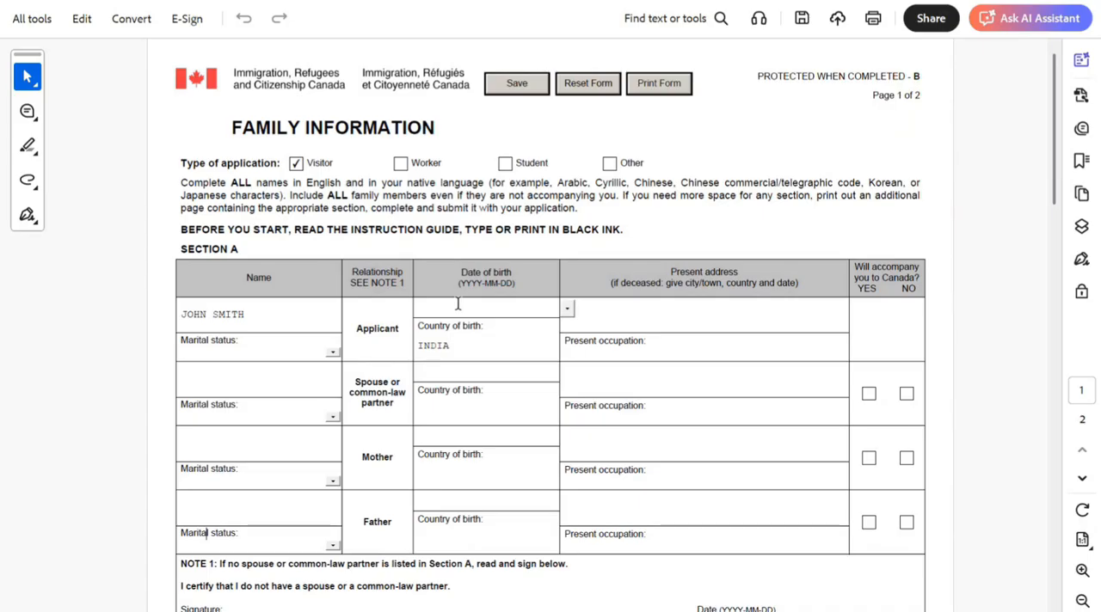
{"action": "type", "text": "1960-01-01"}
{"action": "key", "text": "Tab"}
- Fill in the applicant's present address and enter RETIRED as the present occupation
{"action": "left_click", "coordinate": [593, 301]}
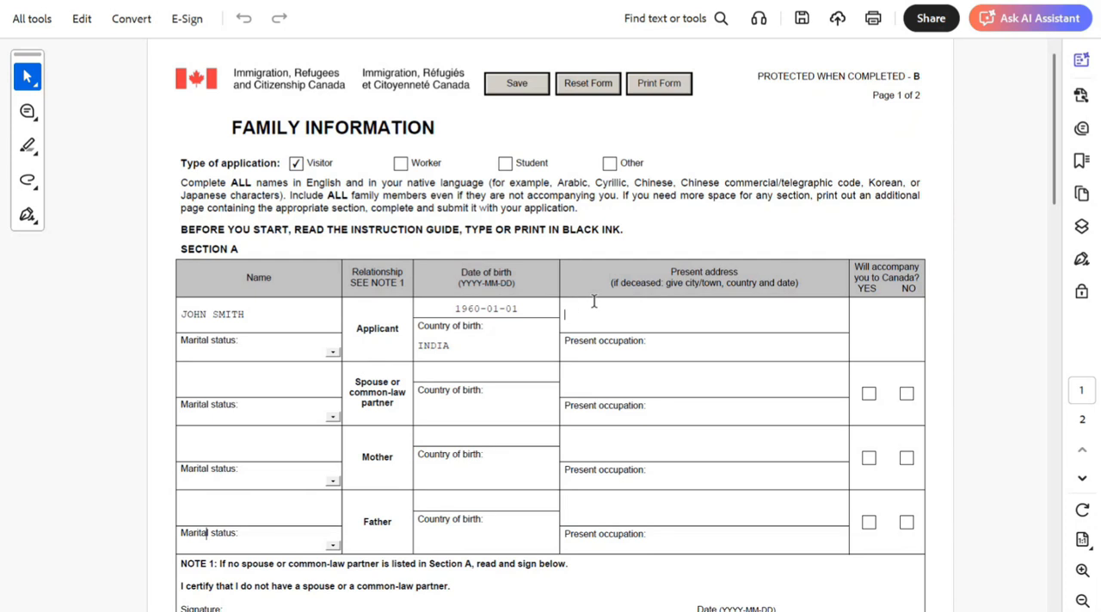
{"action": "type", "text": "UHHJH J J J HJ H"}
{"action": "left_click", "coordinate": [674, 354]}
{"action": "type", "text": "RETIRED"}
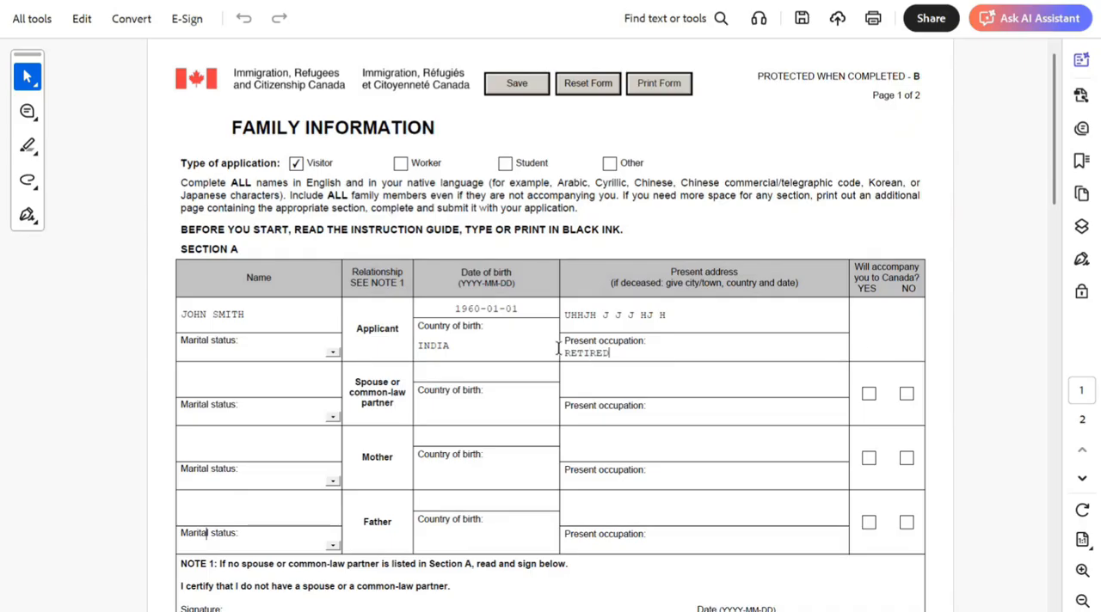
- Set the marital status of both the applicant and the spouse to Married-physically present
{"action": "left_click", "coordinate": [337, 416]}
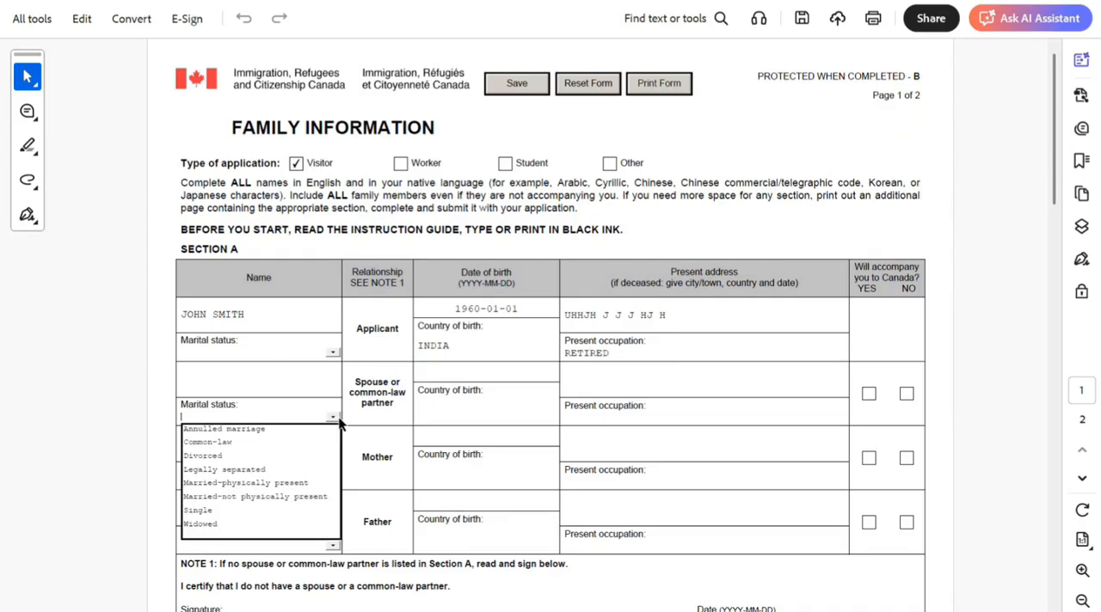
{"action": "left_click", "coordinate": [335, 350]}
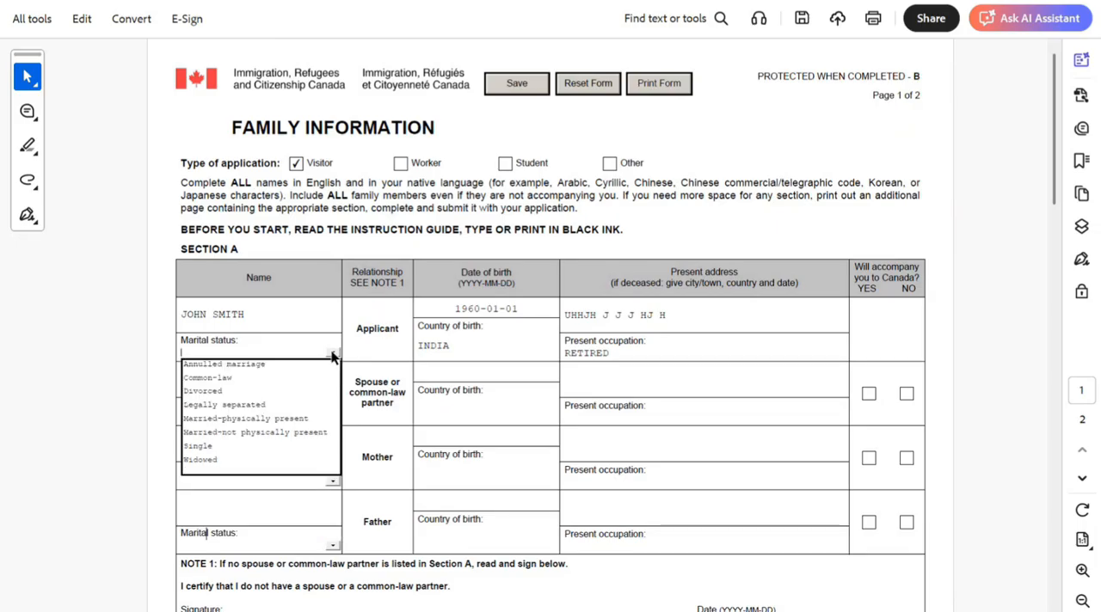
{"action": "left_click", "coordinate": [251, 423]}
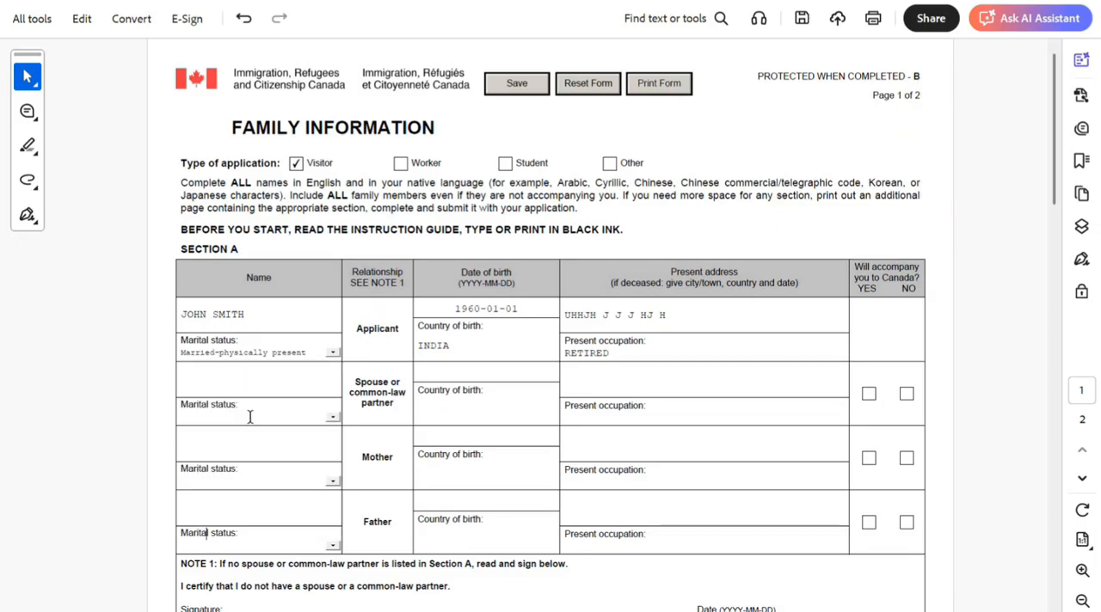
{"action": "left_click", "coordinate": [337, 418]}
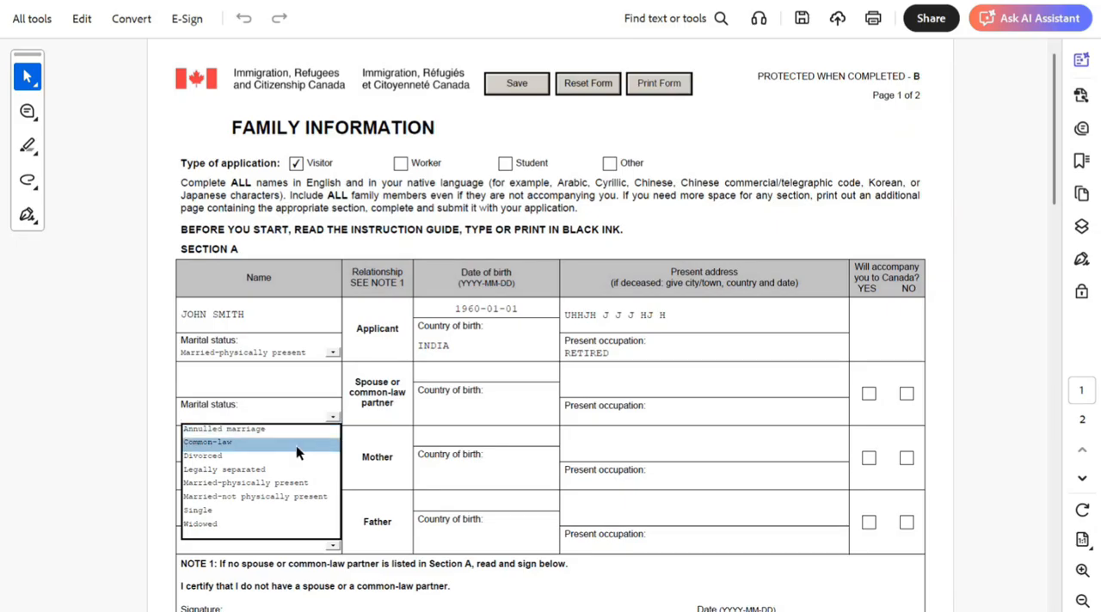
{"action": "left_click", "coordinate": [291, 487]}
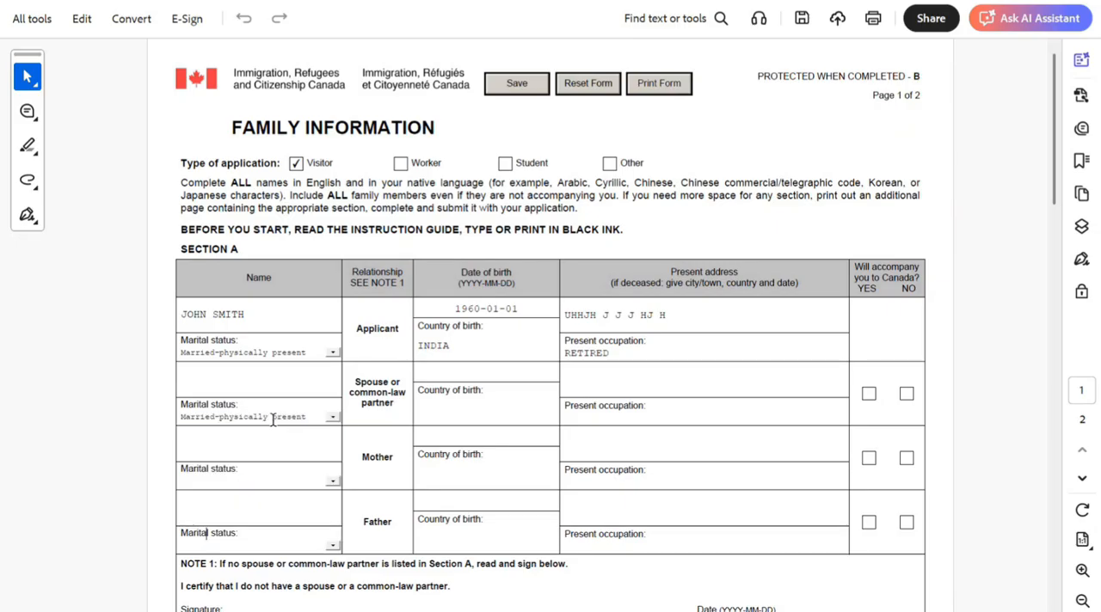
- Enter the spouse's full name and INDIA as the spouse's country of birth
{"action": "left_click", "coordinate": [257, 383]}
{"action": "type", "text": "MARIA SMITH"}
{"action": "left_click", "coordinate": [472, 415]}
{"action": "type", "text": "INDIA"}
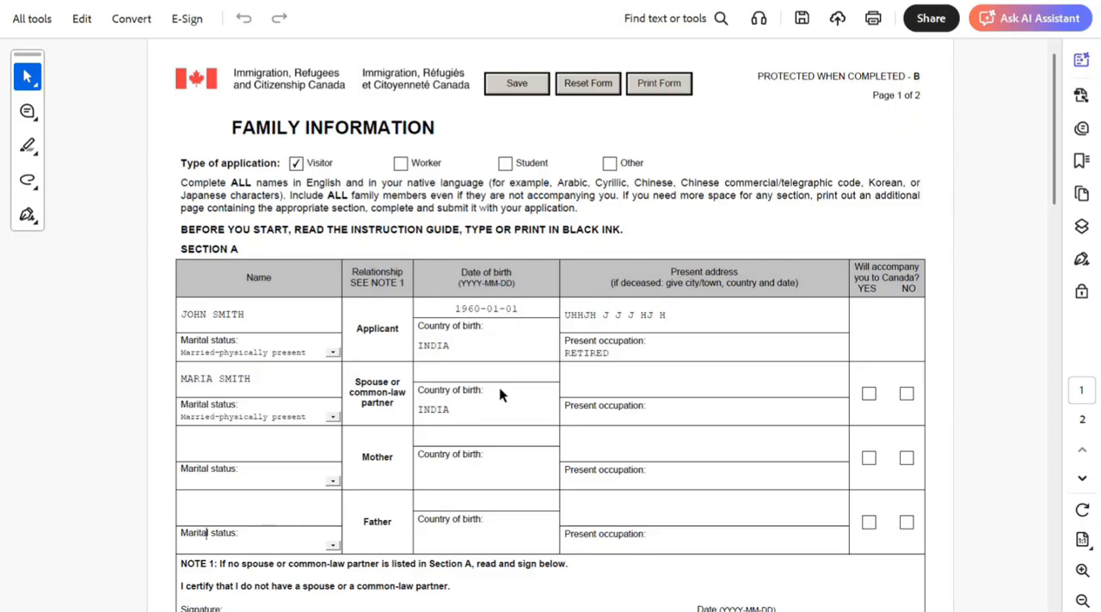
- Fill in the spouse's date of birth and present address
{"action": "left_click", "coordinate": [454, 369]}
{"action": "type", "text": "1961-01-01"}
{"action": "left_click", "coordinate": [640, 389]}
{"action": "type", "text": "HUHJH HJ HJ JH JH J"}
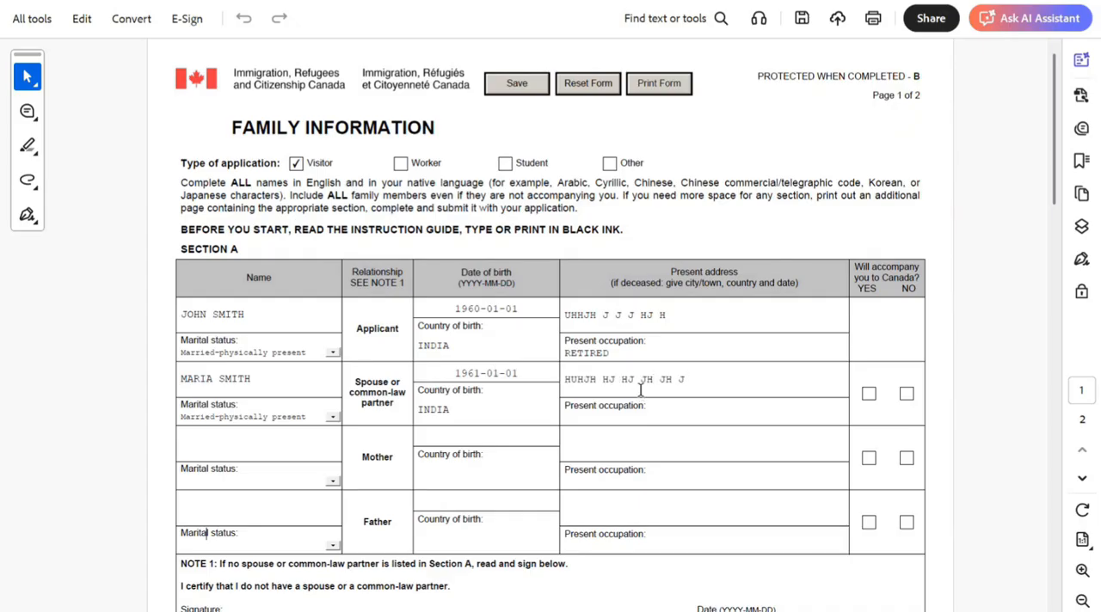
- Enter RETIRED as the spouse's occupation and mark YES for accompanying to Canada
{"action": "left_click", "coordinate": [671, 419]}
{"action": "type", "text": "RETIRED"}
{"action": "left_click", "coordinate": [868, 395]}
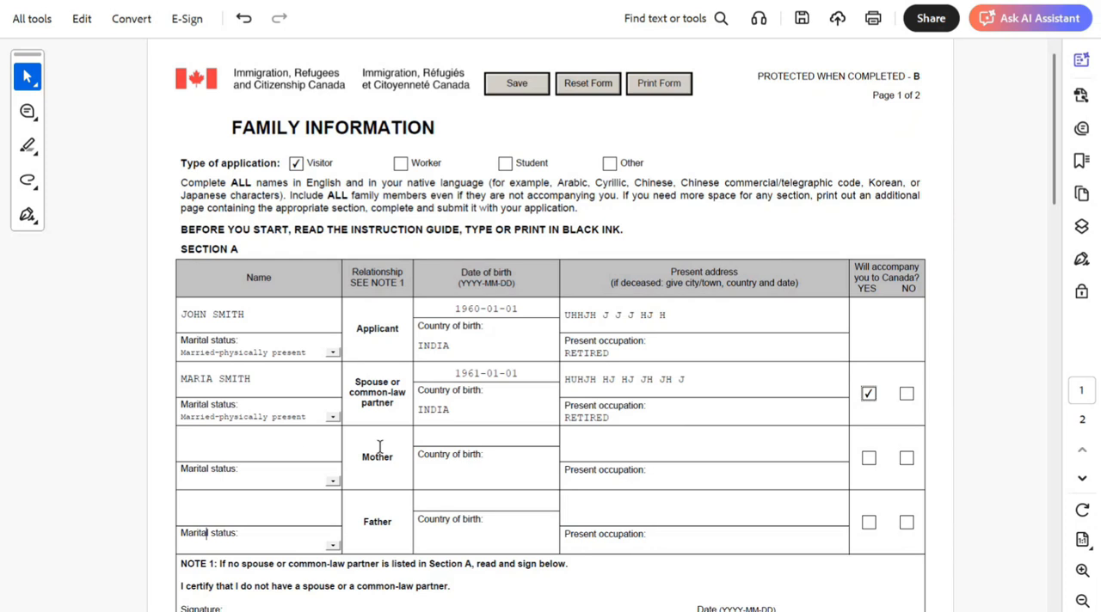
- Enter INDIA as the country of birth for both the mother and the father
{"action": "left_click", "coordinate": [466, 466]}
{"action": "type", "text": "INDIA"}
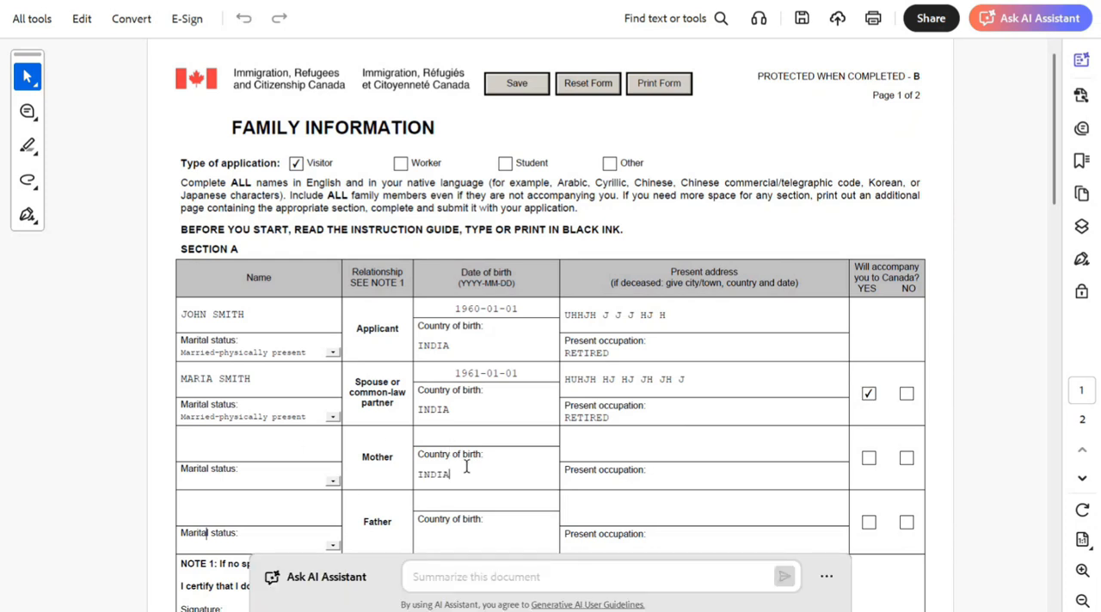
{"action": "left_click", "coordinate": [447, 535]}
{"action": "type", "text": "INDIA"}
- Enter the full names of the father and the mother in their Section A rows
{"action": "left_click", "coordinate": [278, 507]}
{"action": "type", "text": "JACOB SM"}
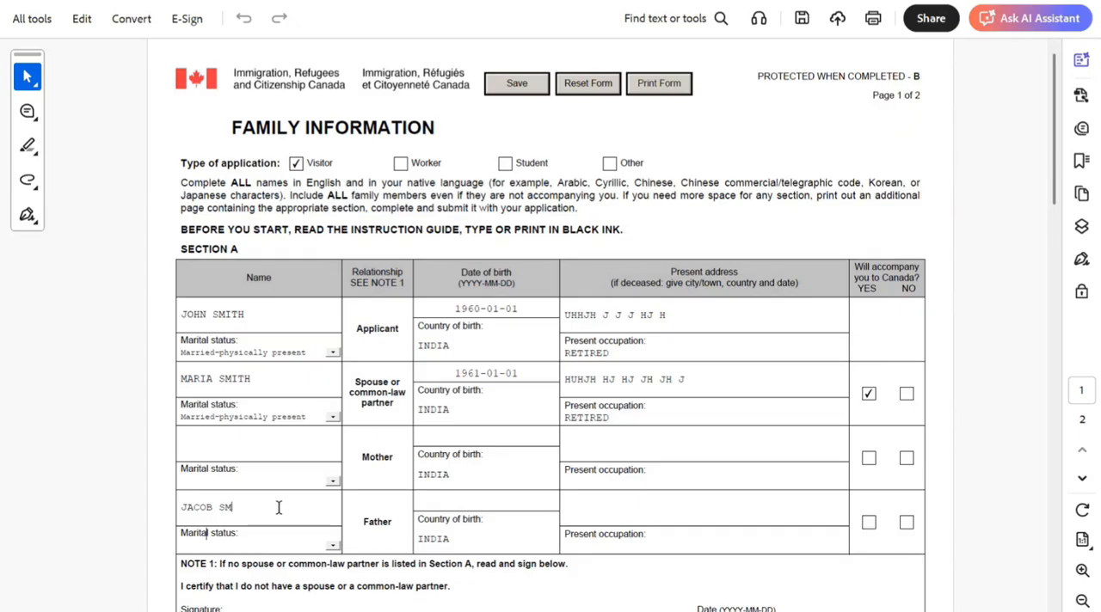
{"action": "type", "text": "ITH"}
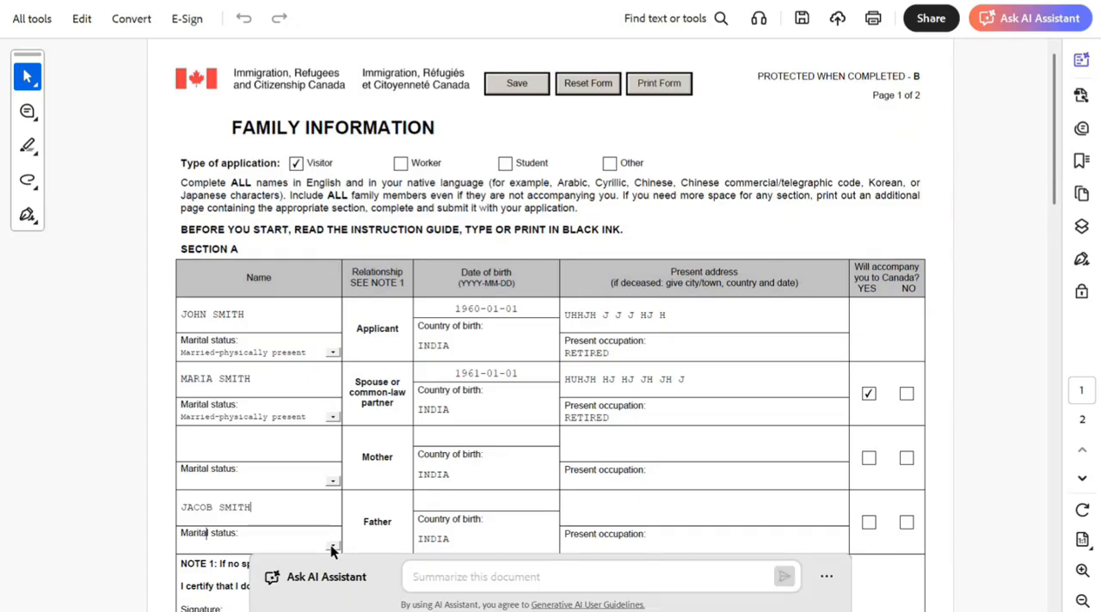
{"action": "left_click", "coordinate": [332, 547]}
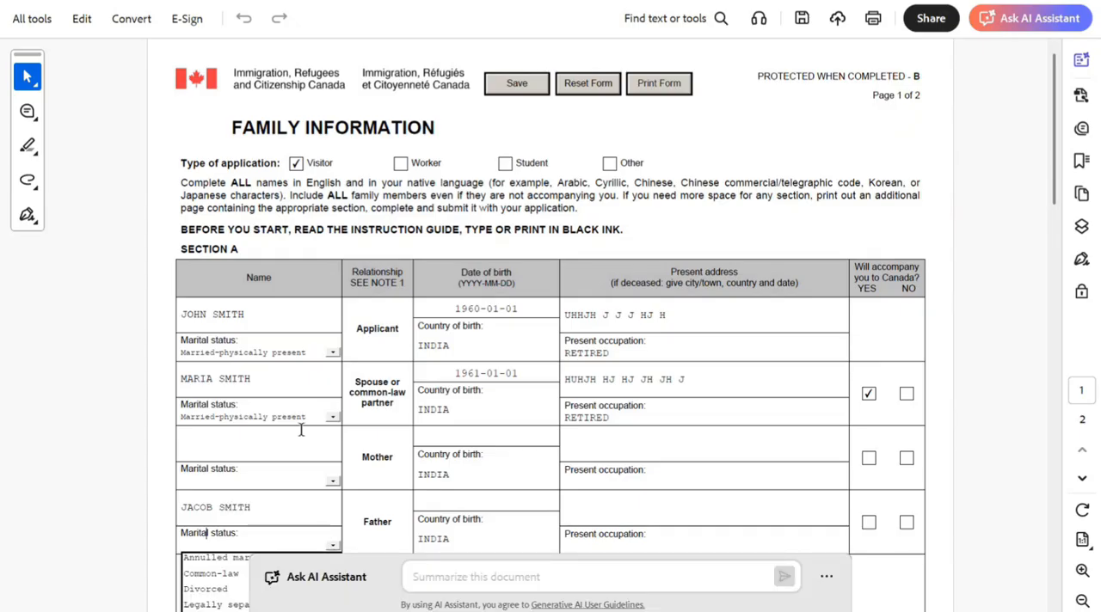
{"action": "left_click", "coordinate": [193, 447]}
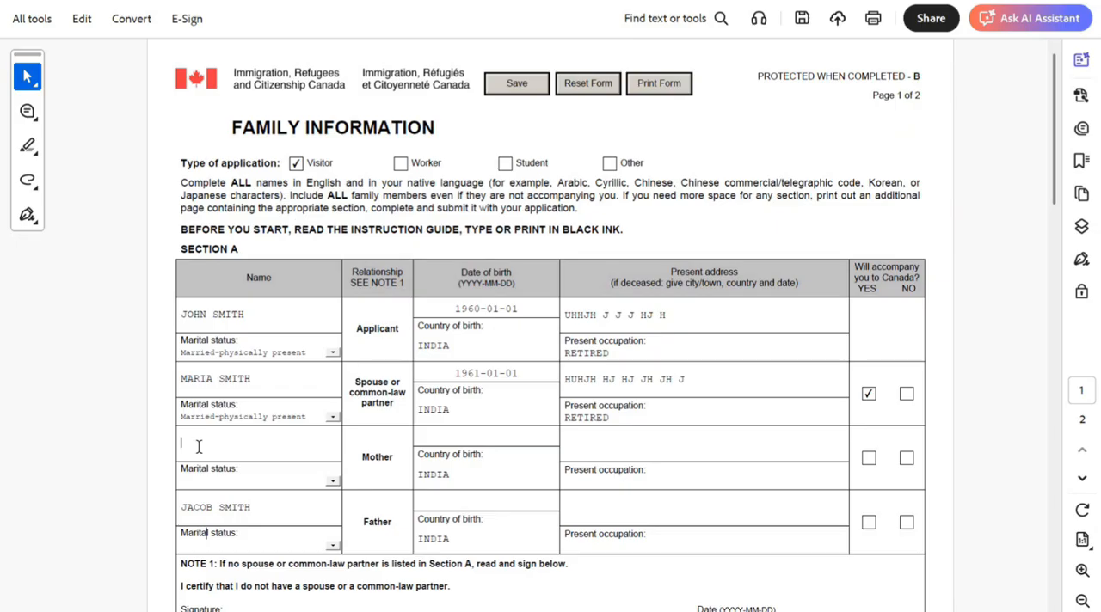
{"action": "type", "text": "CLAUDIA SMITH"}
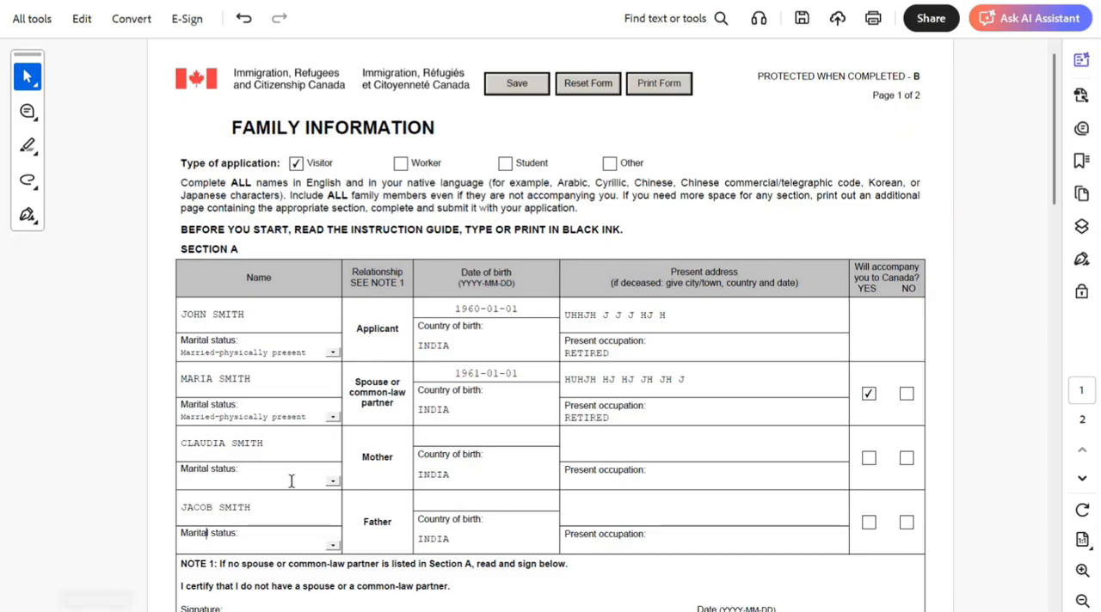
- Set the marital status of both the mother and the father to Married
{"action": "left_click", "coordinate": [333, 483]}
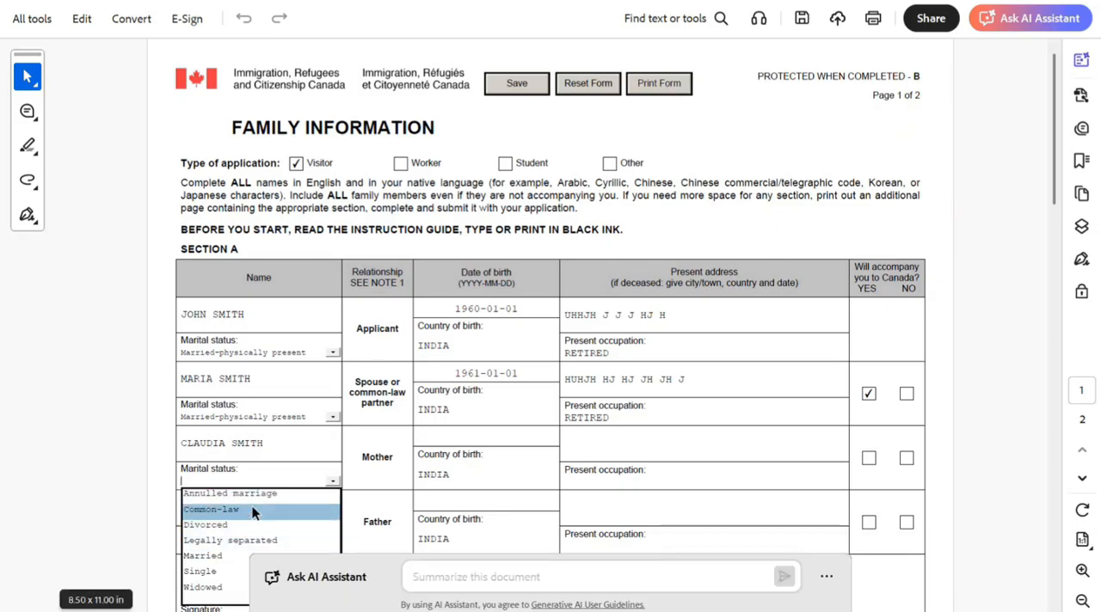
{"action": "left_click", "coordinate": [211, 558]}
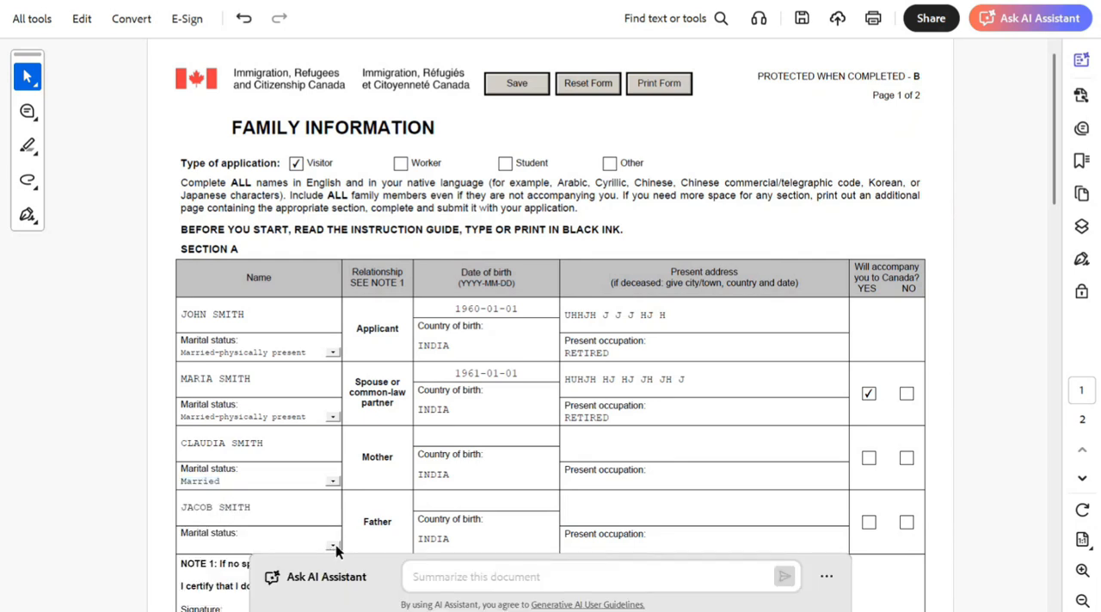
{"action": "left_click", "coordinate": [333, 546]}
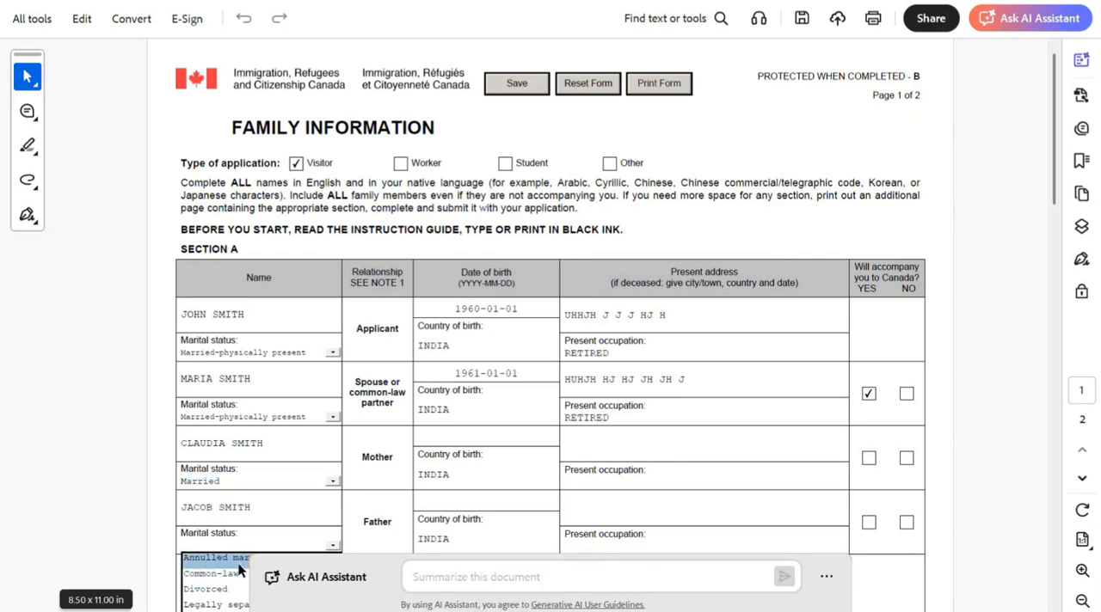
{"action": "key", "text": "m"}
{"action": "left_click", "coordinate": [81, 532]}
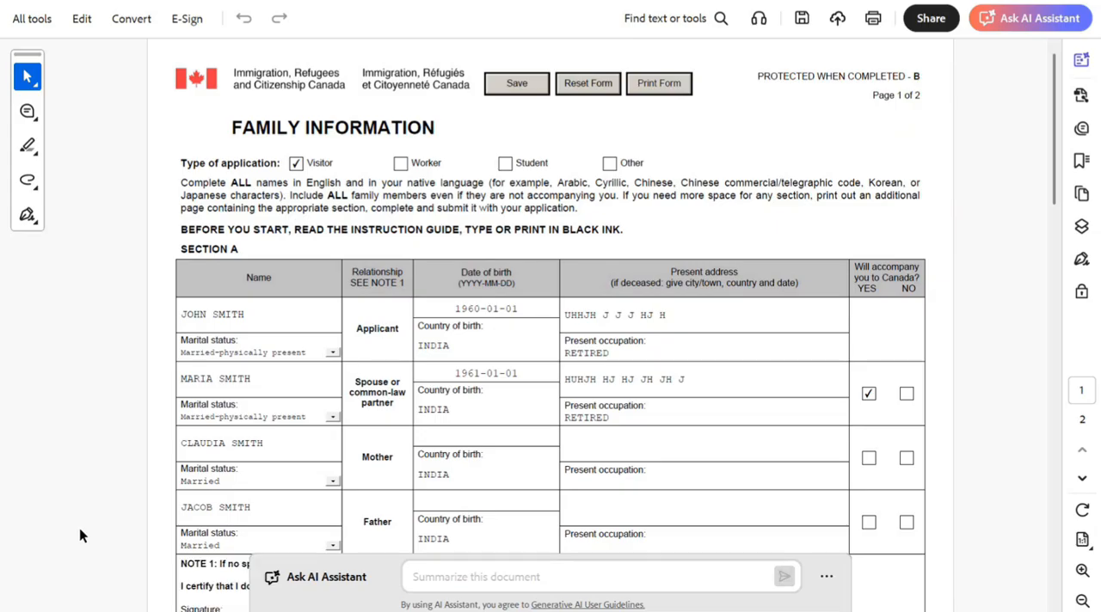
- Enter RETIRED as the mother's and father's occupations and mark NO for both under accompanying to Canada
{"action": "left_click", "coordinate": [684, 476]}
{"action": "type", "text": "RETIRED"}
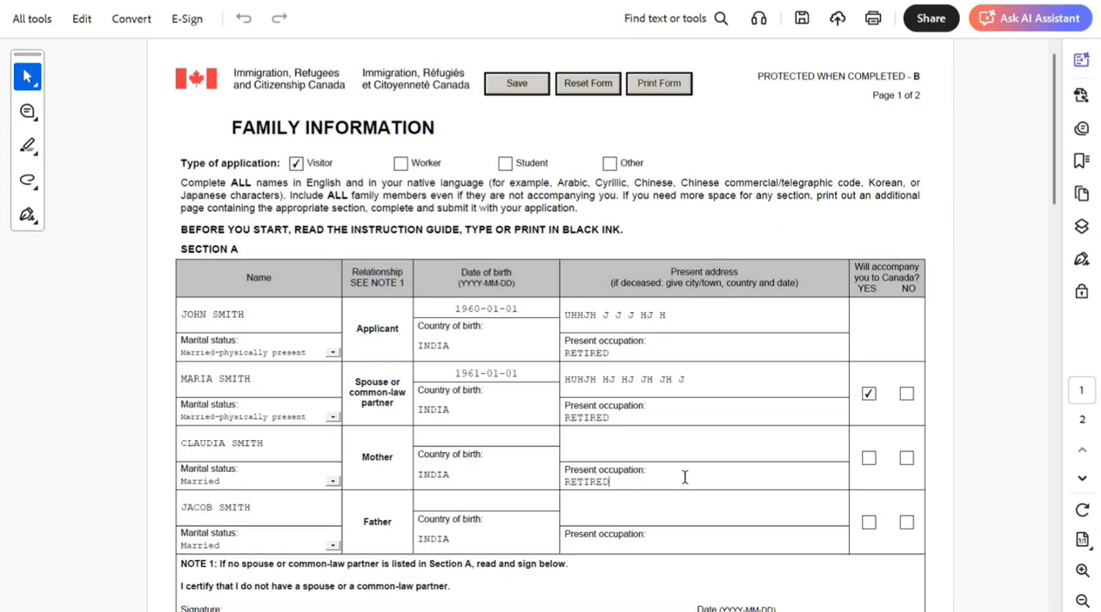
{"action": "left_click", "coordinate": [717, 548]}
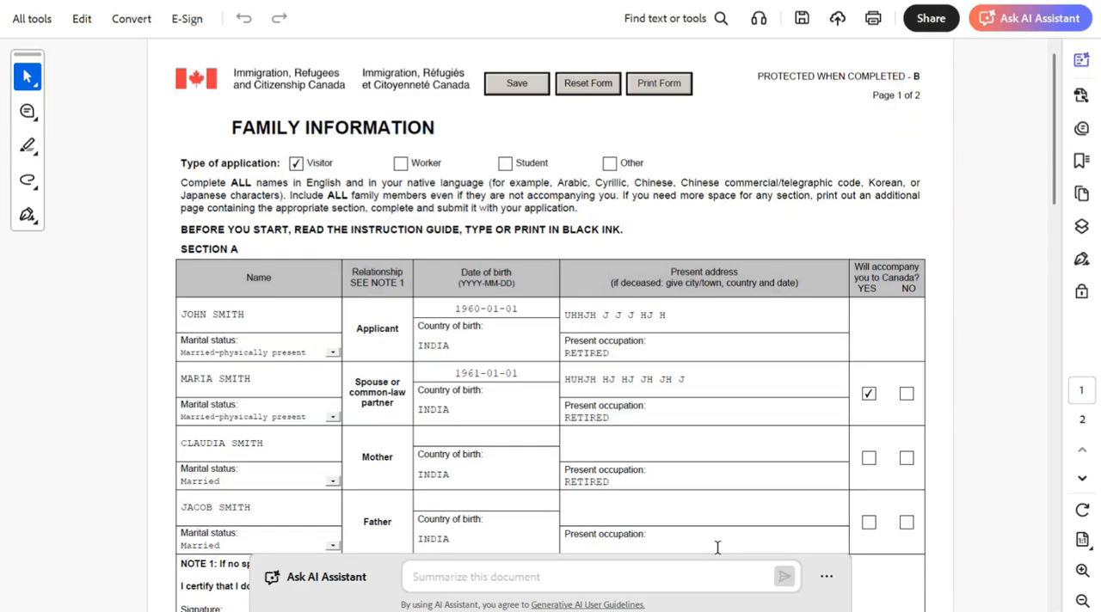
{"action": "type", "text": "RETIRED"}
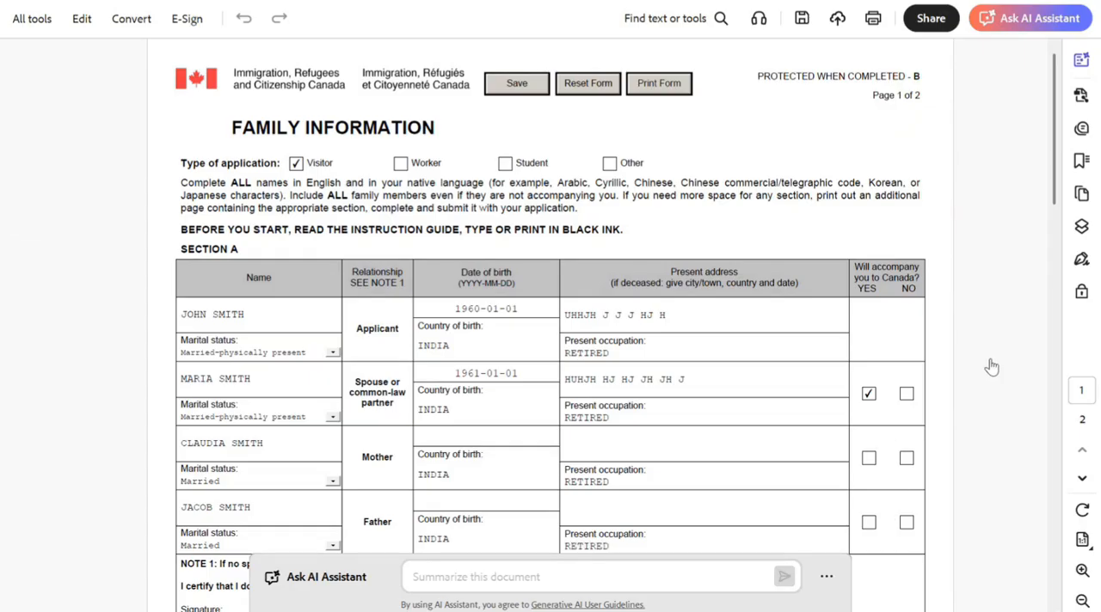
{"action": "left_click", "coordinate": [906, 458]}
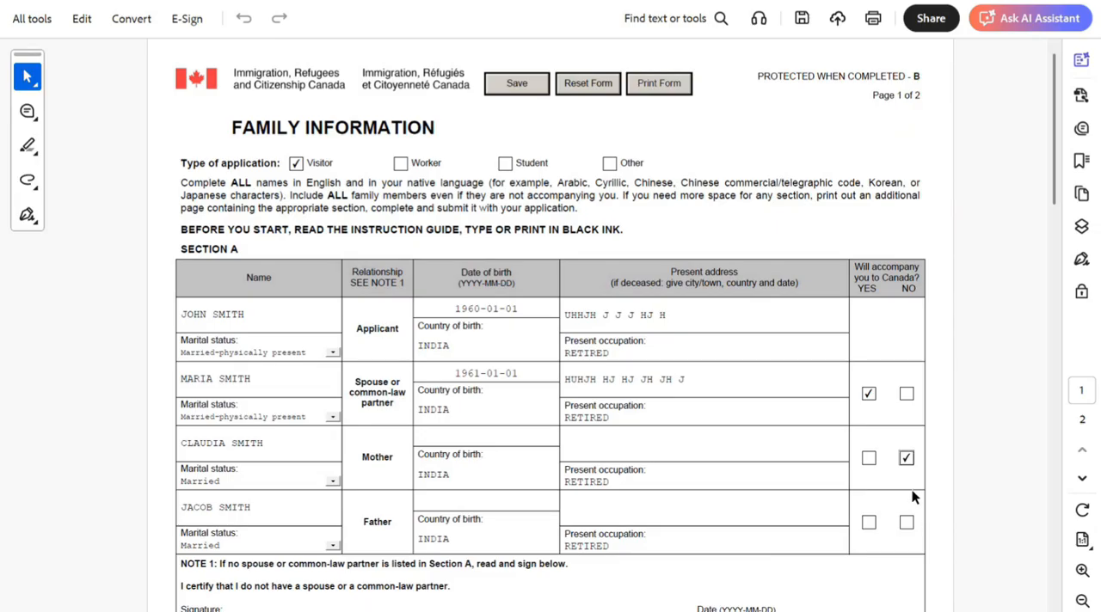
{"action": "left_click", "coordinate": [907, 523]}
- Fill in the present addresses of the mother and the father
{"action": "left_click", "coordinate": [661, 442]}
{"action": "type", "text": "HJHJHHJ NMM N"}
{"action": "left_click", "coordinate": [645, 499]}
{"action": "type", "text": "HJHJHHJJH"}
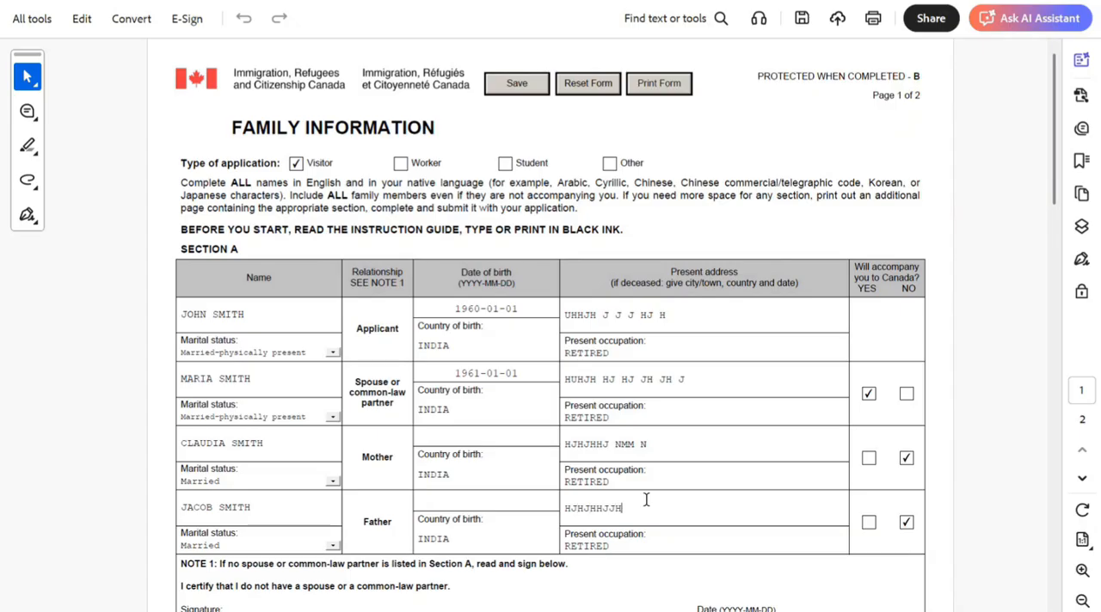
- Fill in the dates of birth of the mother and the father
{"action": "left_click", "coordinate": [461, 439]}
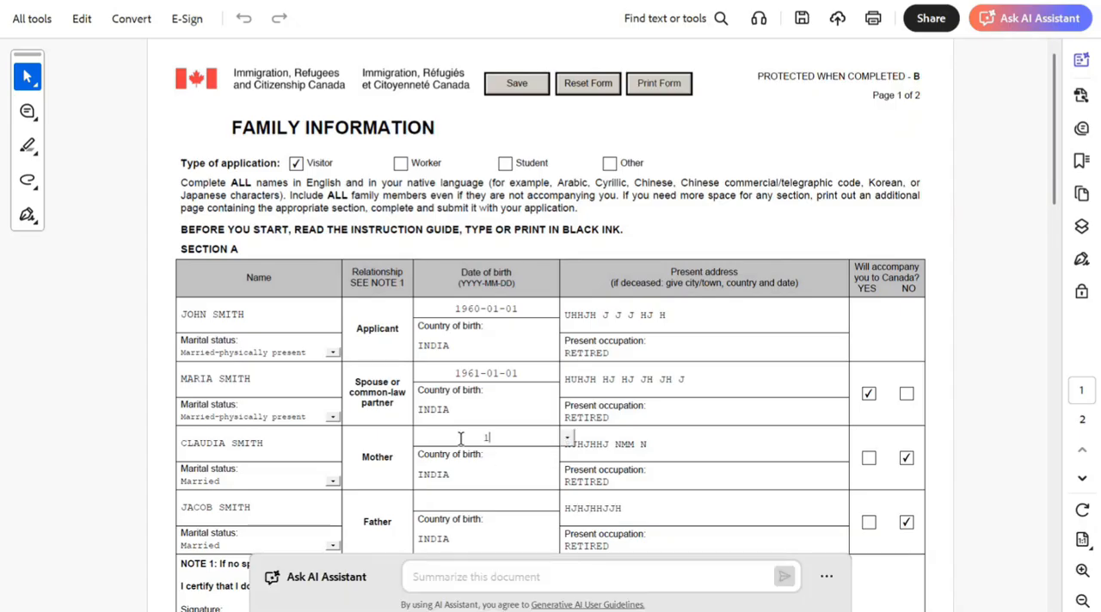
{"action": "type", "text": "19"}
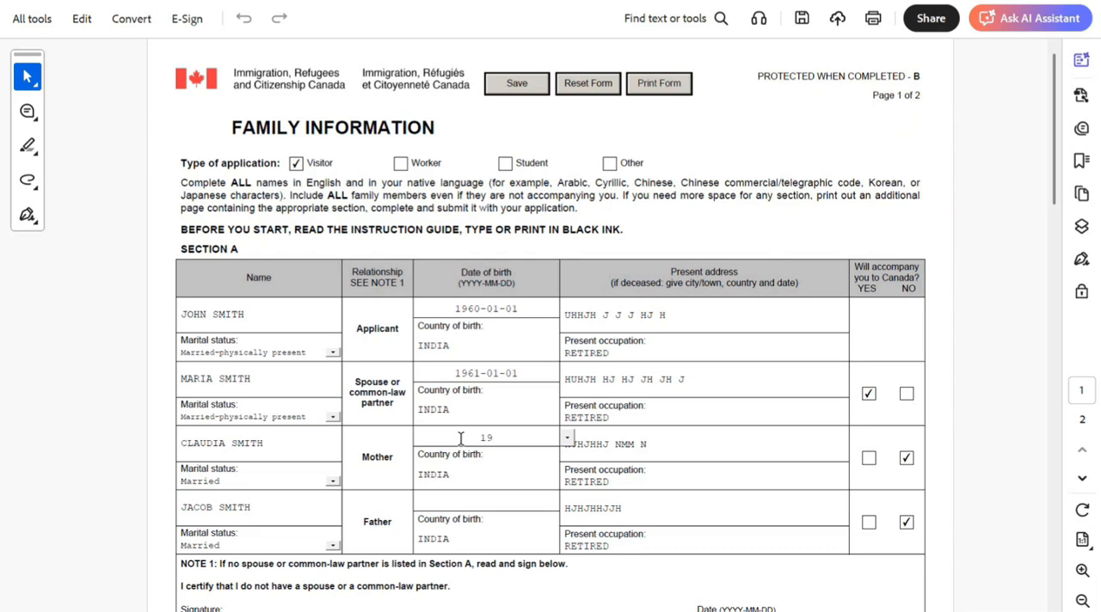
{"action": "type", "text": "40-01-01"}
{"action": "left_click", "coordinate": [456, 496]}
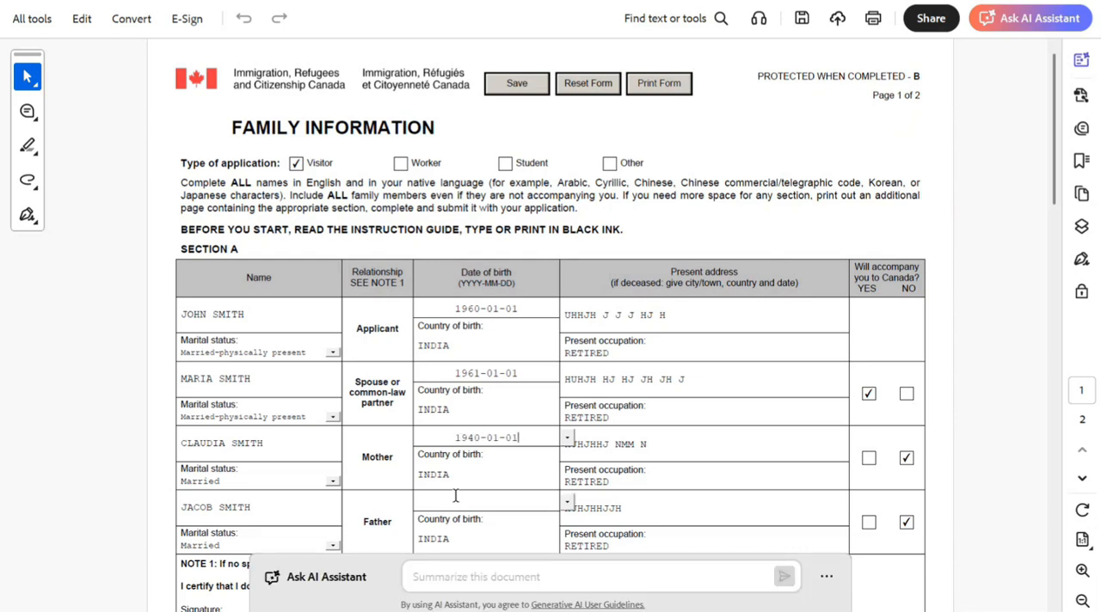
{"action": "type", "text": "1938"}
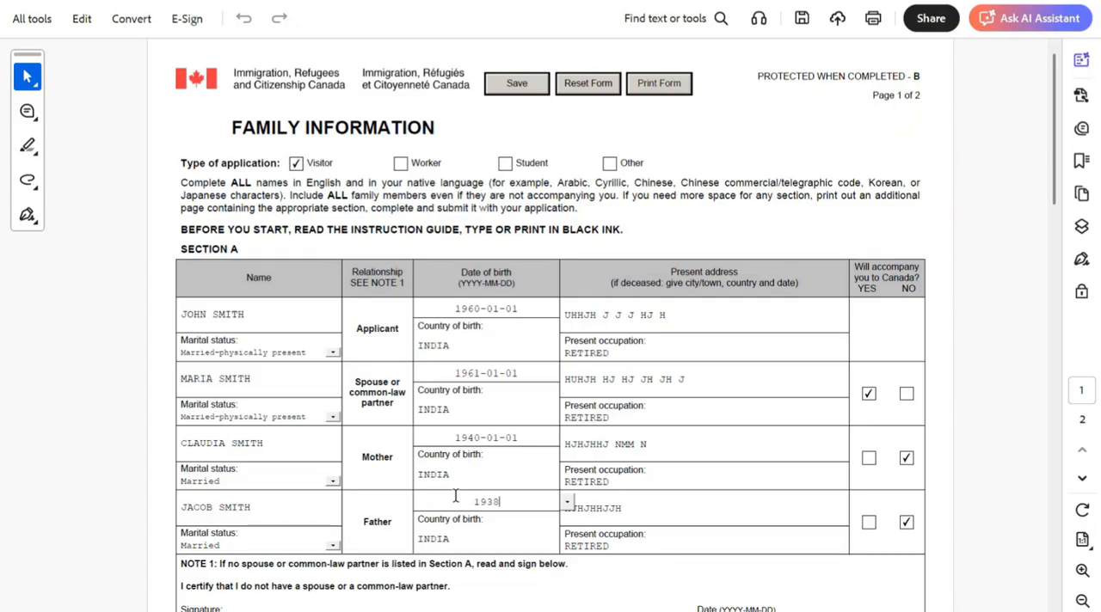
{"action": "type", "text": "-01-01"}
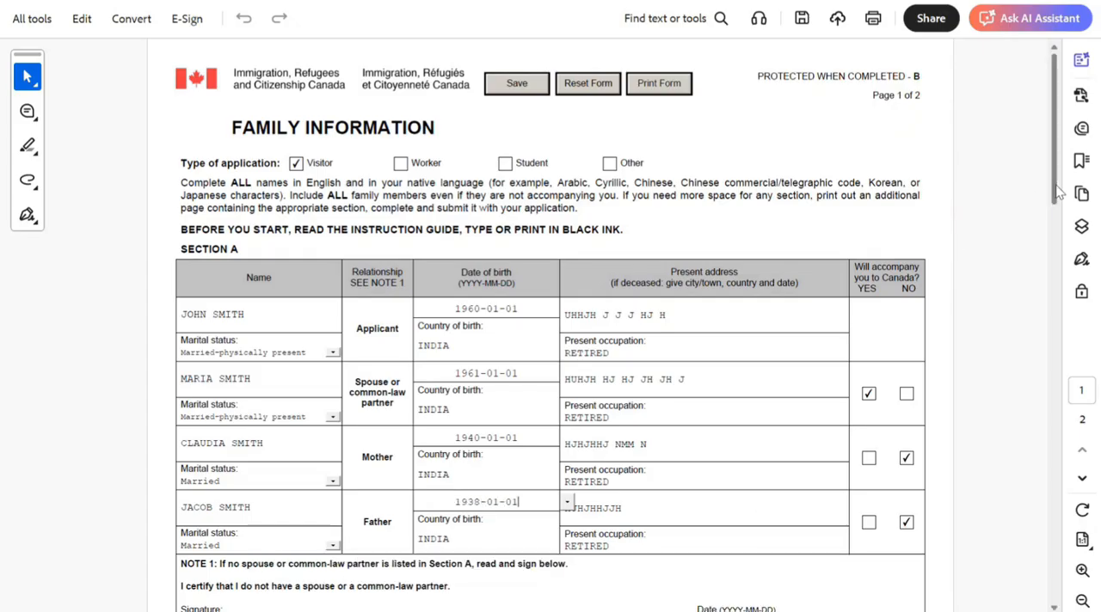
- Enter the first child's full name in Section B and set the marital status to Single
{"action": "left_click_drag", "start_coordinate": [1056, 194], "coordinate": [1068, 248]}
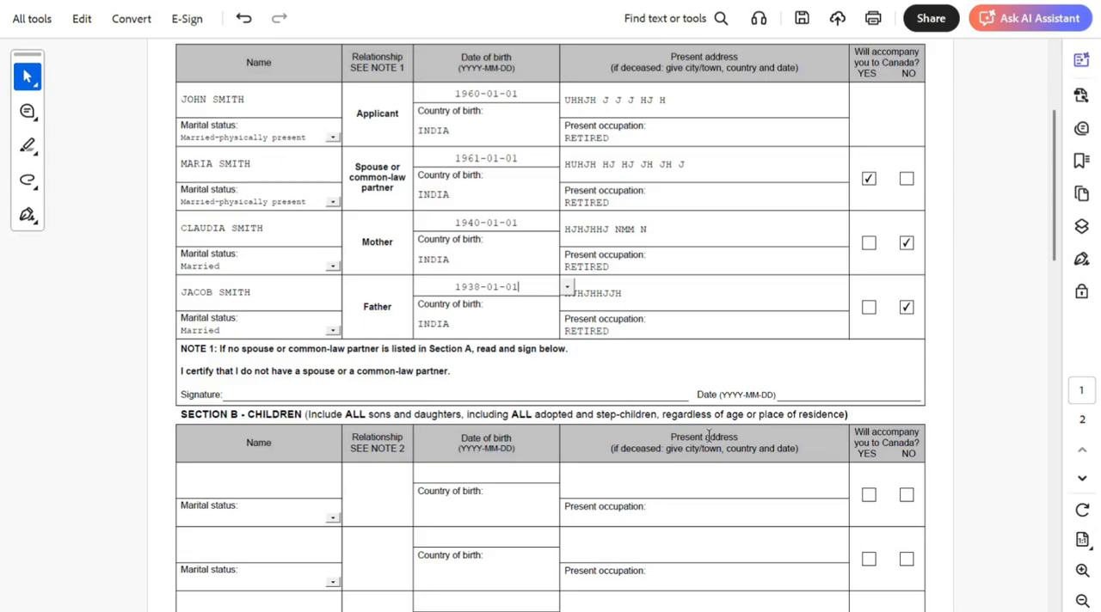
{"action": "scroll", "coordinate": [1055, 248], "scroll_direction": "down", "scroll_amount": 5}
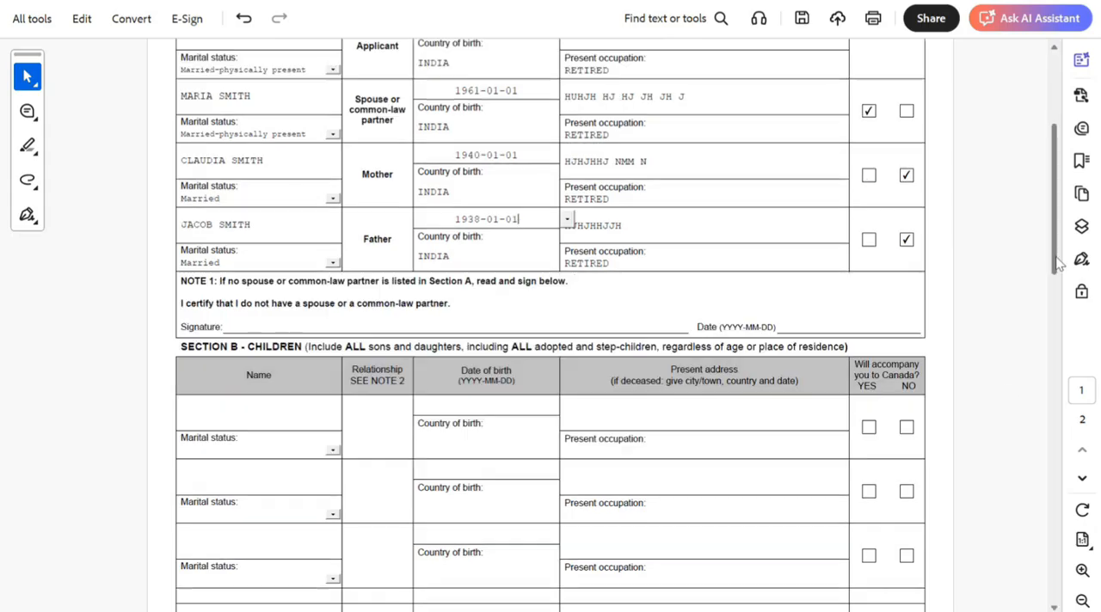
{"action": "left_click", "coordinate": [252, 310]}
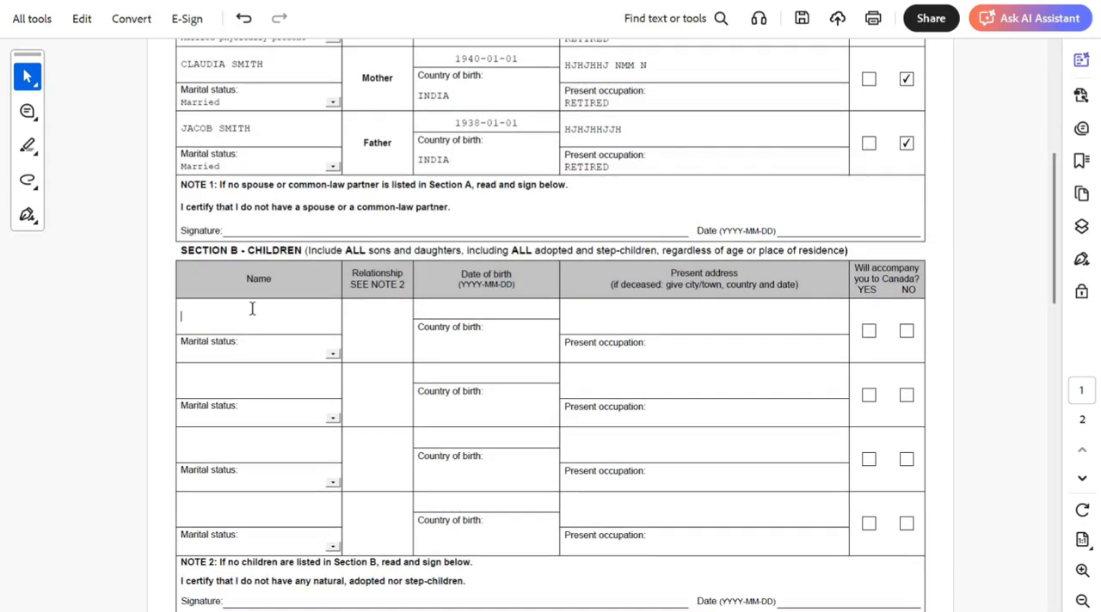
{"action": "type", "text": "PETER SMITH"}
{"action": "left_click", "coordinate": [333, 355]}
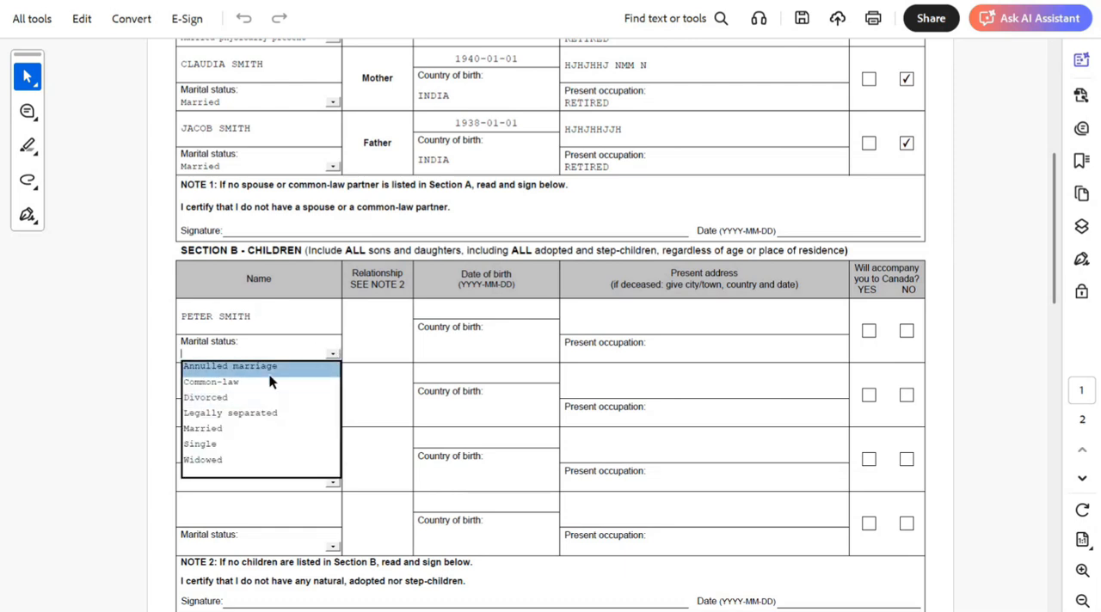
{"action": "left_click", "coordinate": [238, 443]}
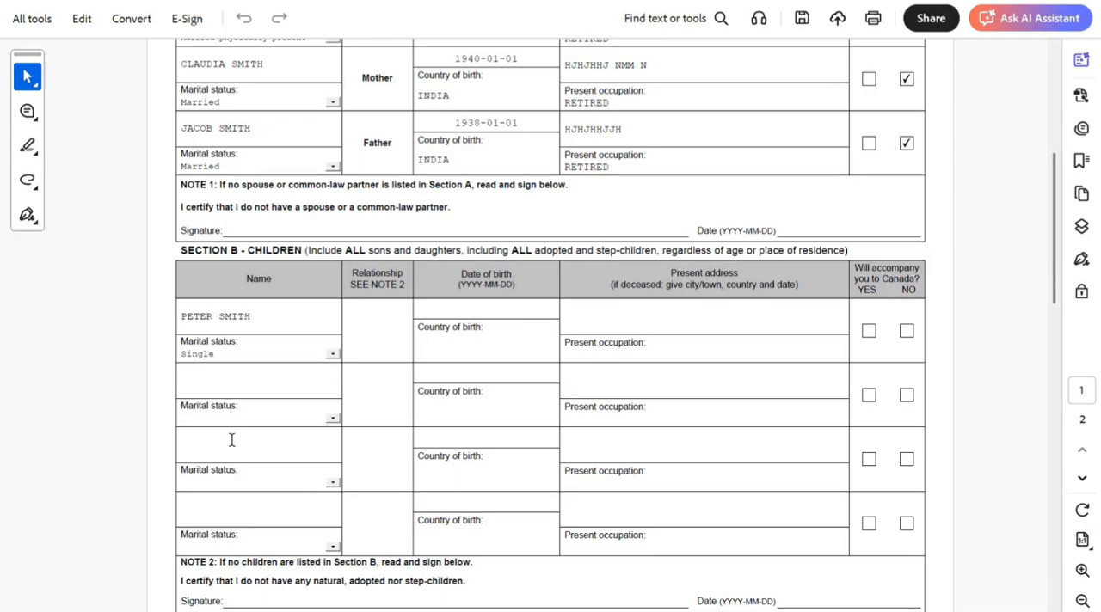
- Complete the first child's row with country of birth INDIA, occupation IT CONSULTANT and YES for accompanying to Canada
{"action": "left_click", "coordinate": [456, 353]}
{"action": "type", "text": "INDIA"}
{"action": "left_click", "coordinate": [686, 350]}
{"action": "type", "text": "IT CONSULTANT"}
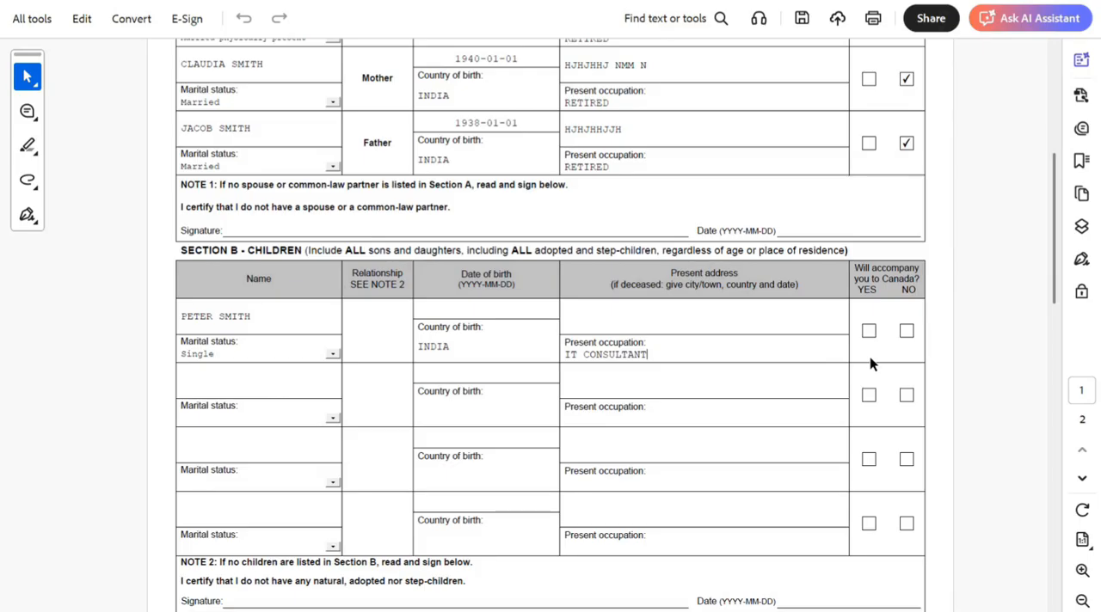
{"action": "left_click", "coordinate": [906, 332]}
{"action": "left_click", "coordinate": [868, 333]}
- Fill in the first child's date of birth and present address in Section B
{"action": "left_click", "coordinate": [481, 308]}
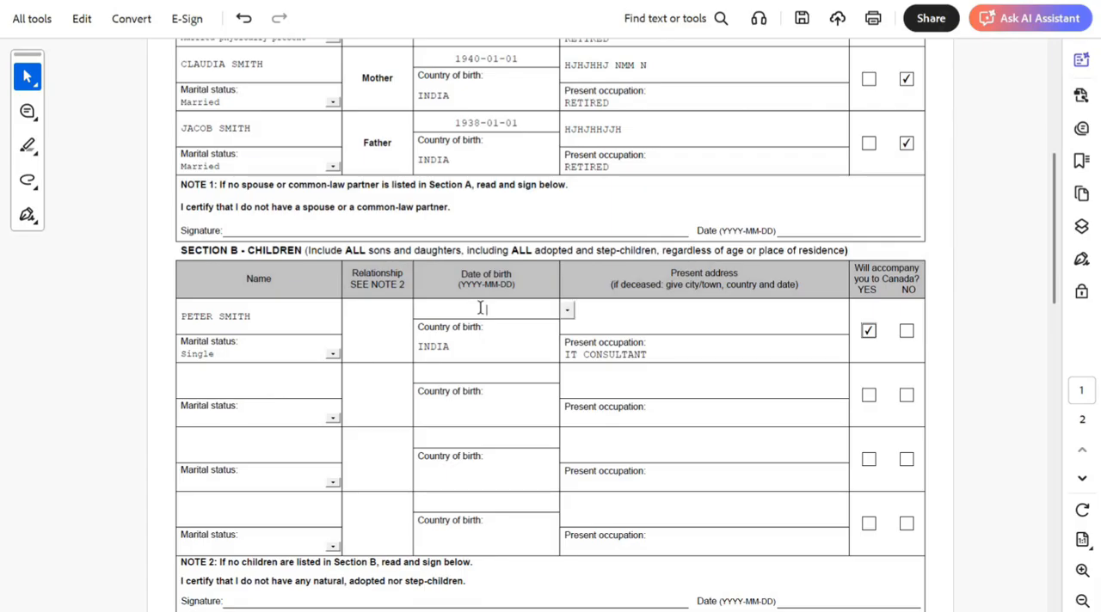
{"action": "type", "text": "1990-10-10"}
{"action": "left_click", "coordinate": [651, 307]}
{"action": "type", "text": "767  "}
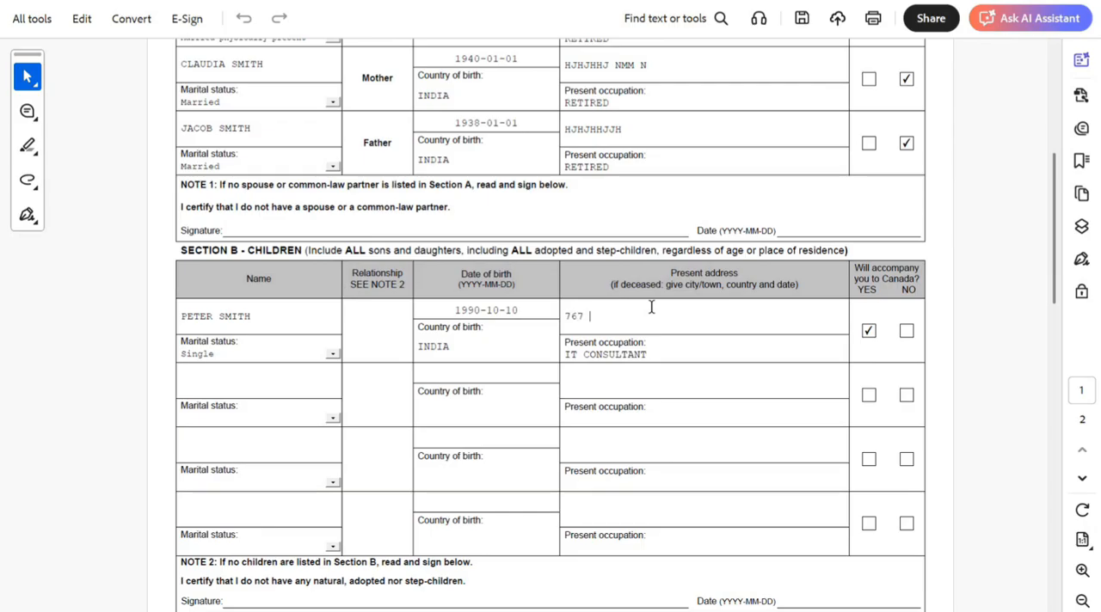
{"action": "type", "text": "GHGH GH BV BV B V BV B BV"}
{"action": "left_click", "coordinate": [907, 332]}
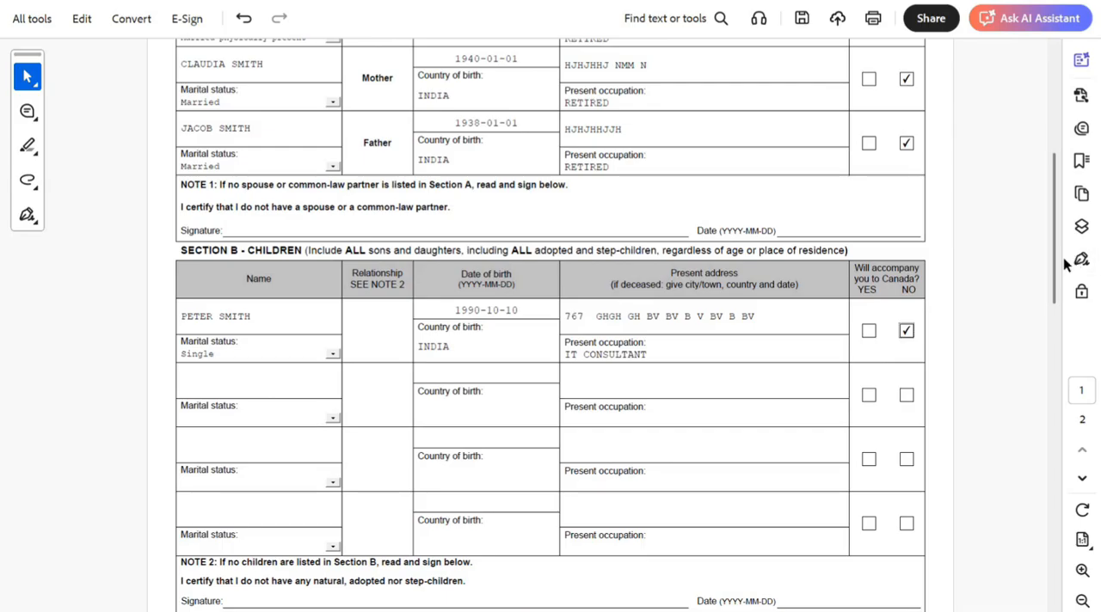
{"action": "left_click", "coordinate": [869, 334]}
- Date the Section D certification 2025-12-24
{"action": "left_click_drag", "start_coordinate": [1058, 285], "coordinate": [1068, 327]}
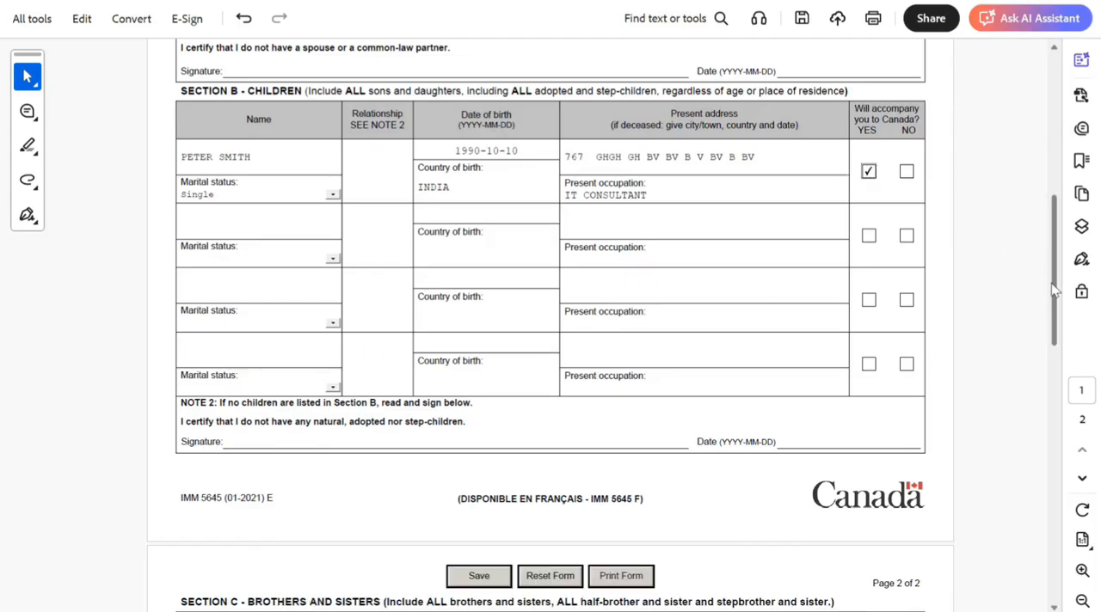
{"action": "left_click_drag", "start_coordinate": [1054, 290], "coordinate": [1097, 483]}
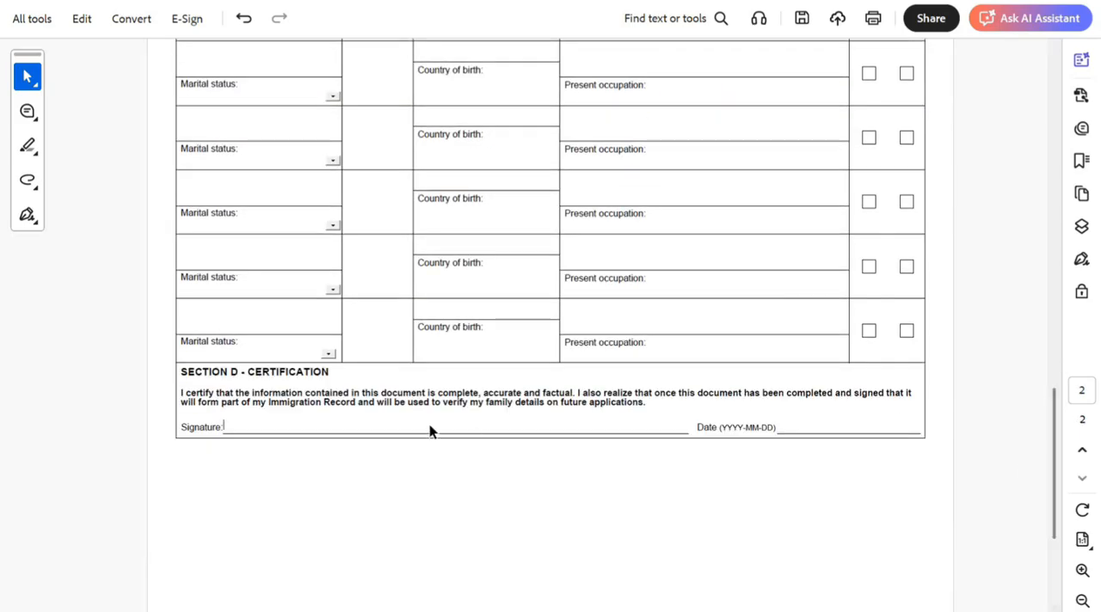
{"action": "left_click", "coordinate": [792, 425]}
{"action": "left_click_drag", "start_coordinate": [1055, 459], "coordinate": [1078, 574]}
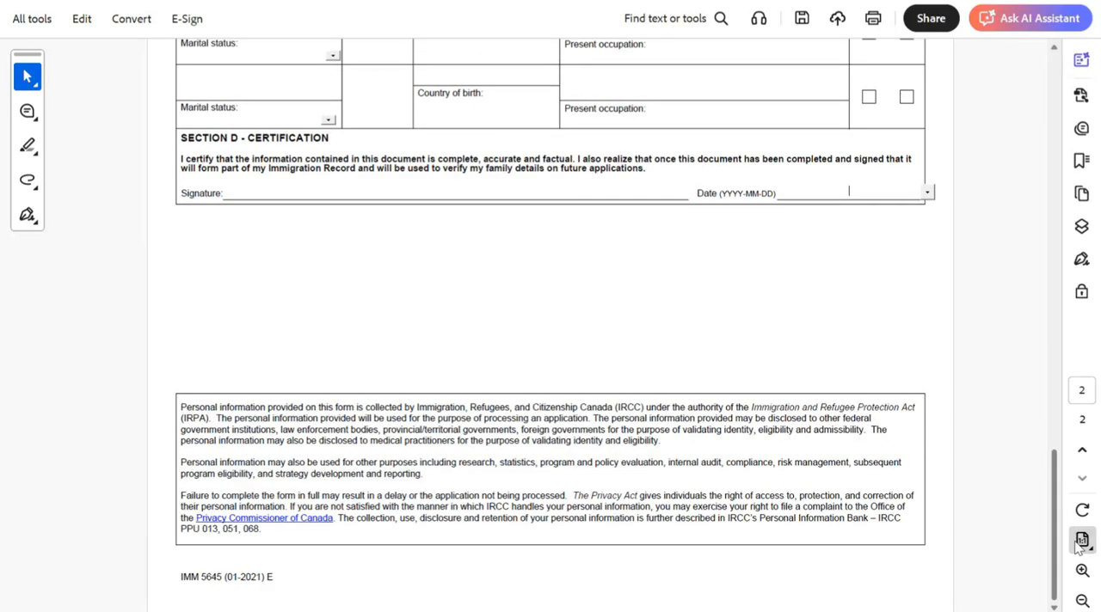
{"action": "left_click", "coordinate": [928, 193]}
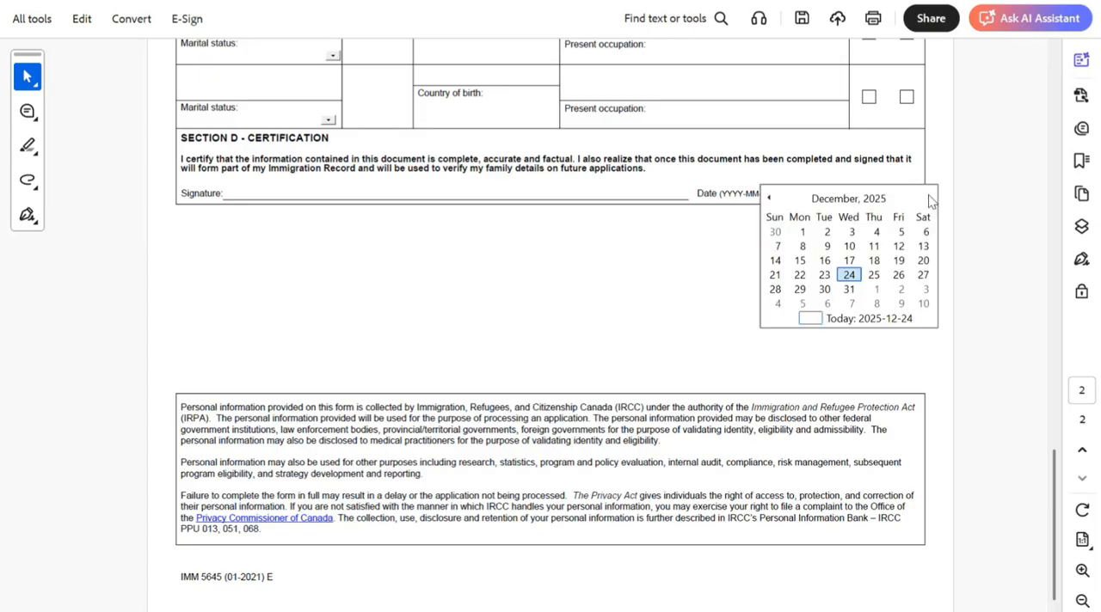
{"action": "left_click", "coordinate": [848, 276]}
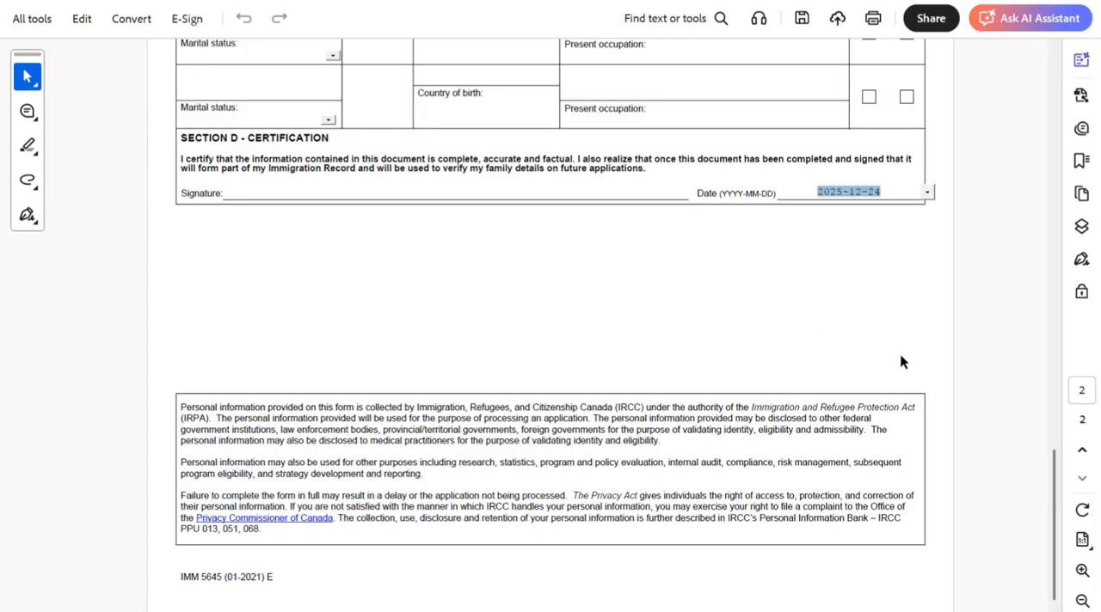
- Review the filled-in form, checking the family members' names, the black ink instruction and the Section D signature and date lines
{"action": "left_click_drag", "start_coordinate": [1058, 547], "coordinate": [1034, 271]}
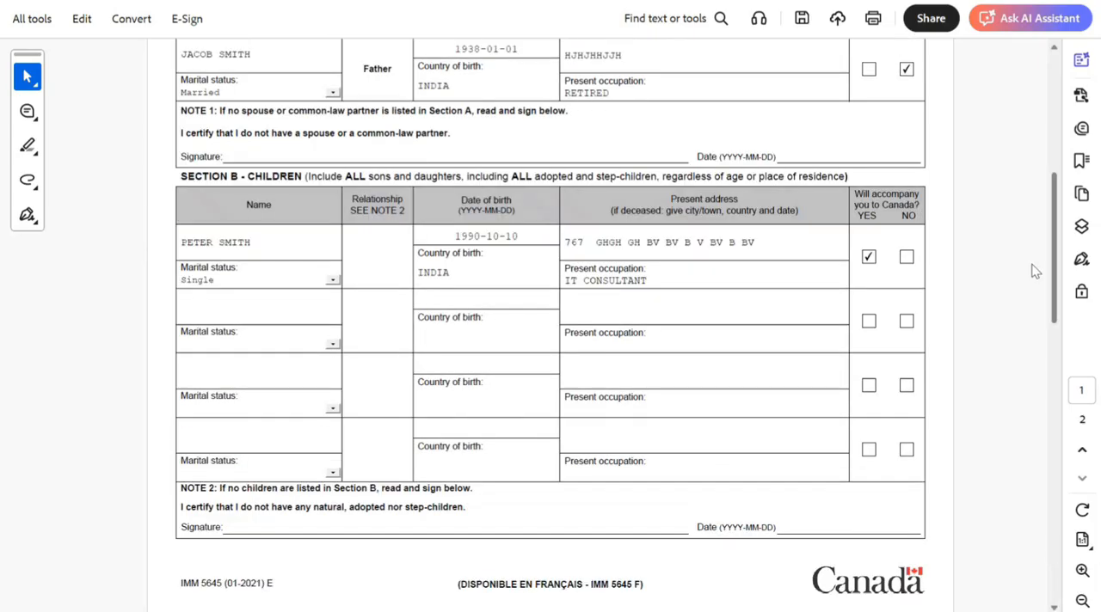
{"action": "scroll", "coordinate": [1034, 271], "scroll_direction": "up", "scroll_amount": 5}
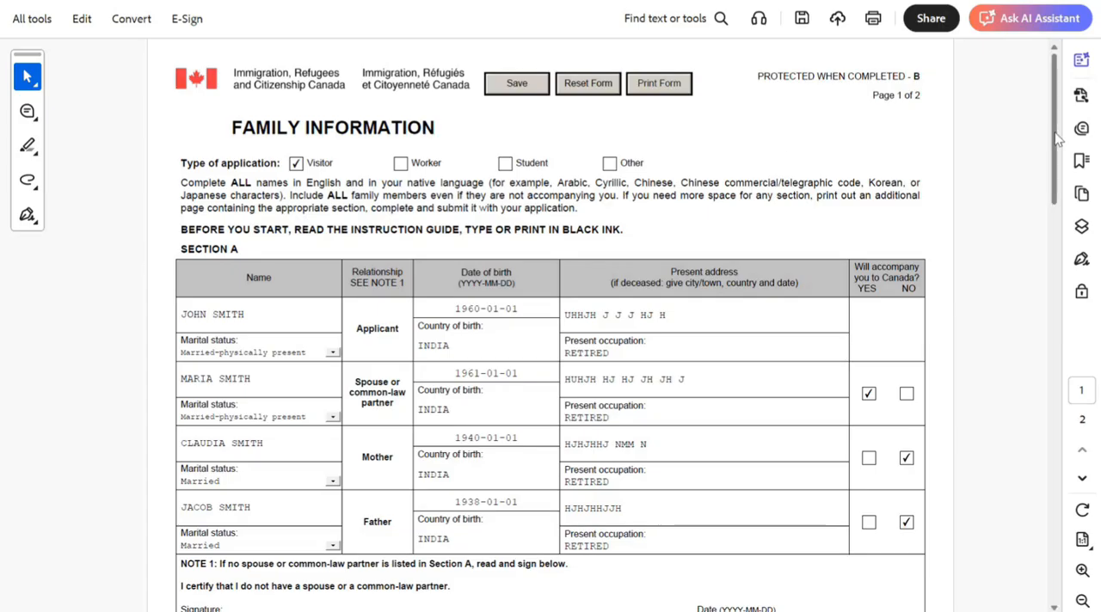
{"action": "left_click_drag", "start_coordinate": [1059, 138], "coordinate": [1070, 460]}
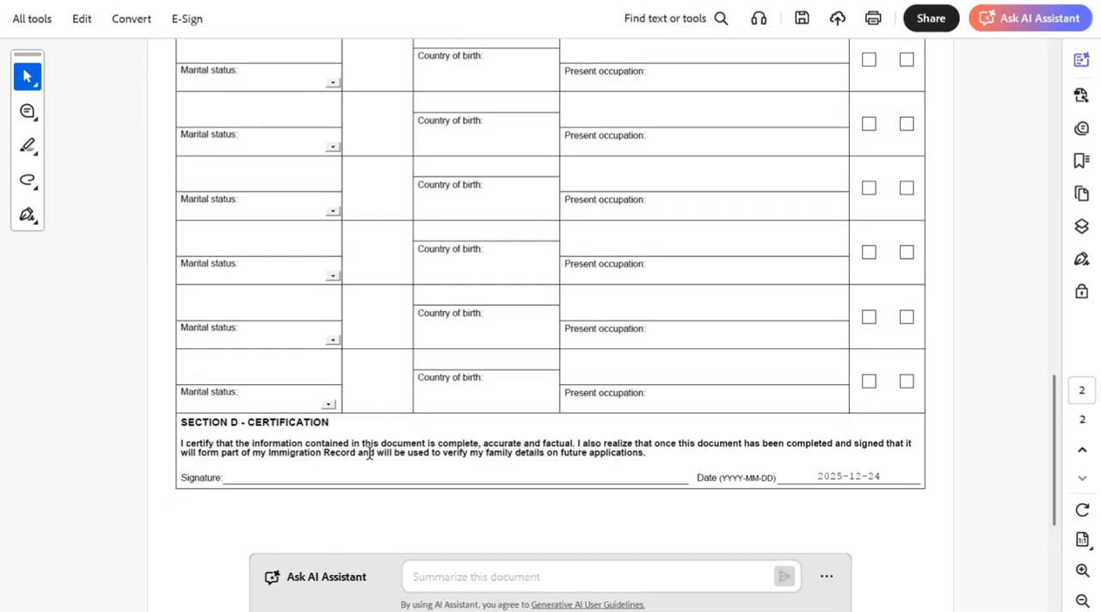
{"action": "left_click", "coordinate": [301, 478]}
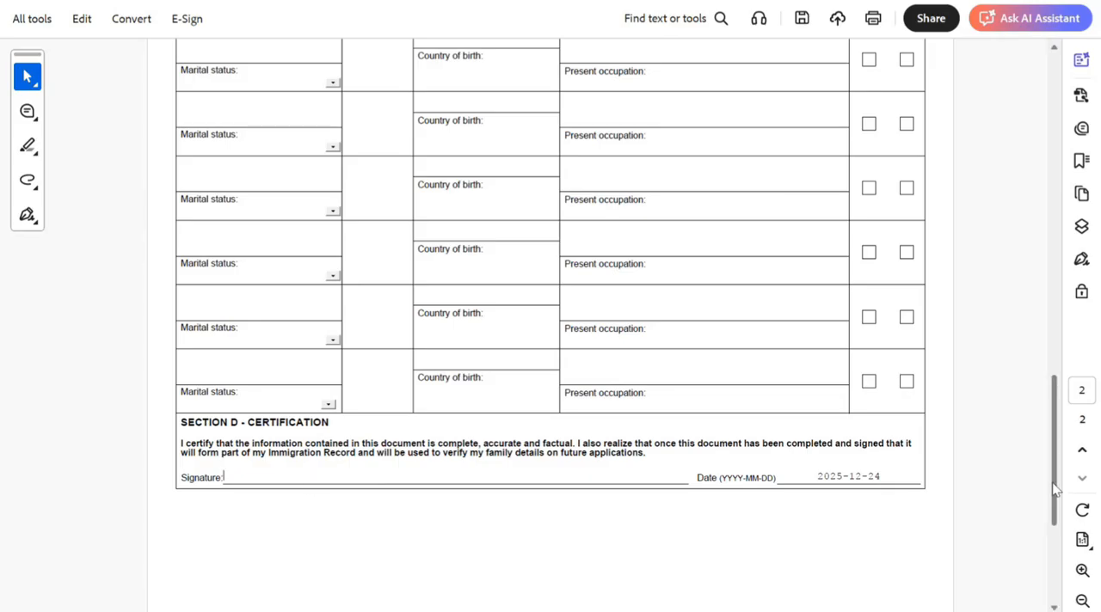
{"action": "mouse_move", "coordinate": [1061, 482]}
{"action": "left_mouse_down"}
{"action": "mouse_move", "coordinate": [998, 170]}
{"action": "mouse_move", "coordinate": [1036, 469]}
{"action": "mouse_move", "coordinate": [1058, 407]}
{"action": "mouse_move", "coordinate": [1086, 509]}
{"action": "mouse_move", "coordinate": [1020, 162]}
{"action": "mouse_move", "coordinate": [1091, 606]}
{"action": "mouse_move", "coordinate": [1075, 584]}
{"action": "mouse_move", "coordinate": [997, 194]}
{"action": "left_mouse_up"}
{"action": "left_click", "coordinate": [261, 206]}
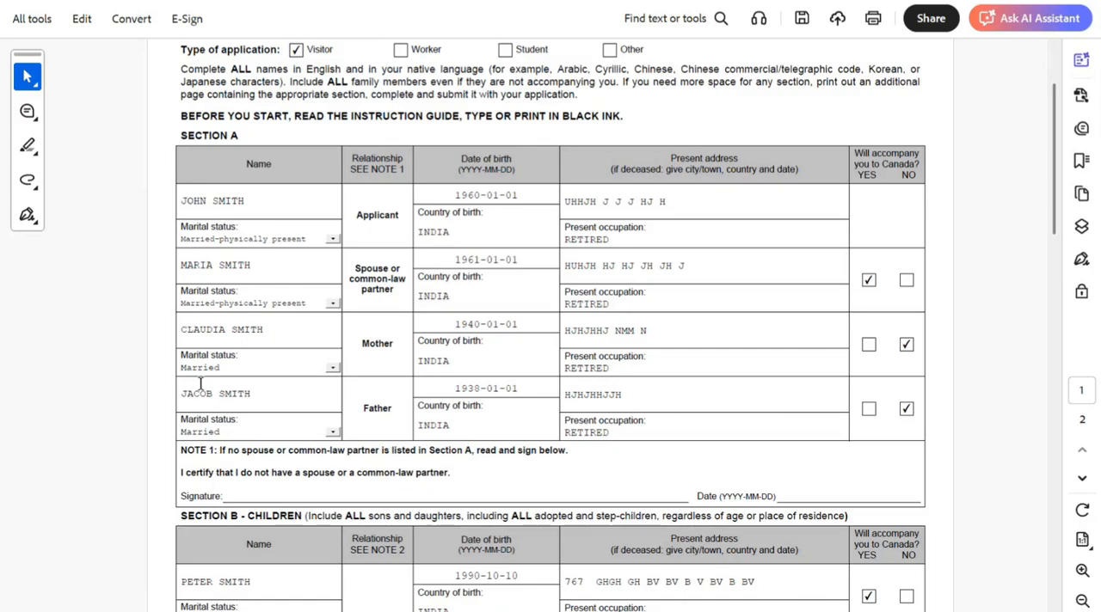
{"action": "left_click", "coordinate": [275, 394]}
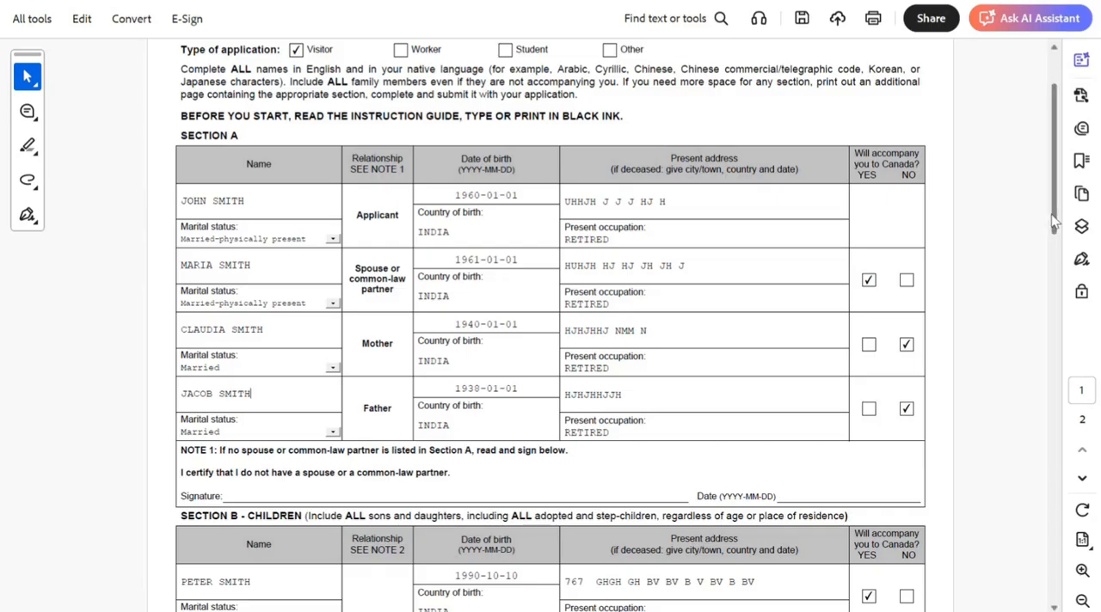
{"action": "left_click_drag", "start_coordinate": [1057, 223], "coordinate": [1057, 196]}
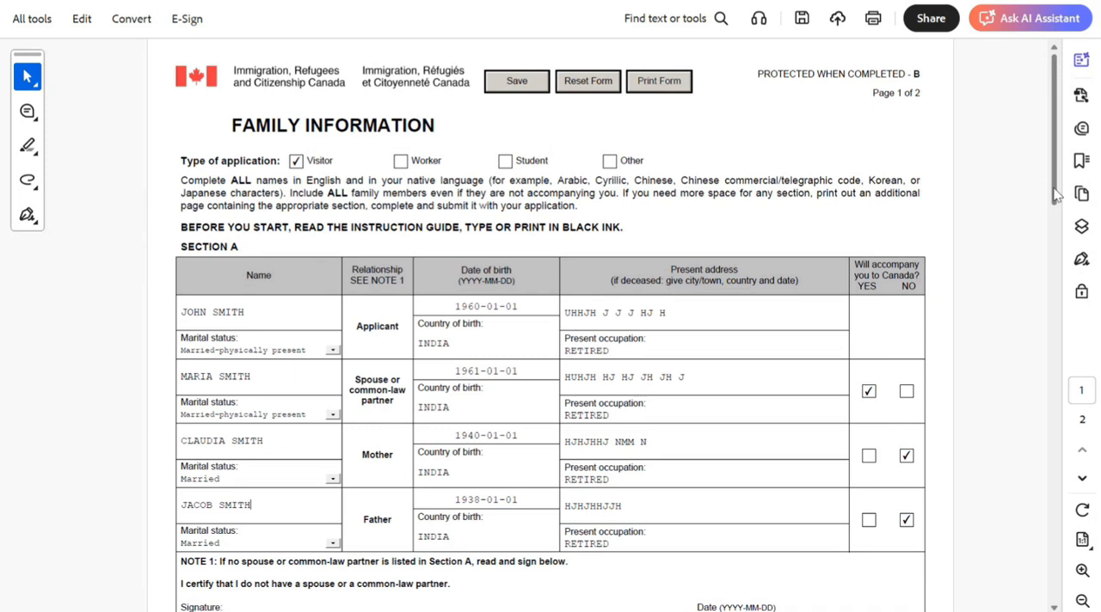
{"action": "left_click_drag", "start_coordinate": [562, 227], "coordinate": [601, 229]}
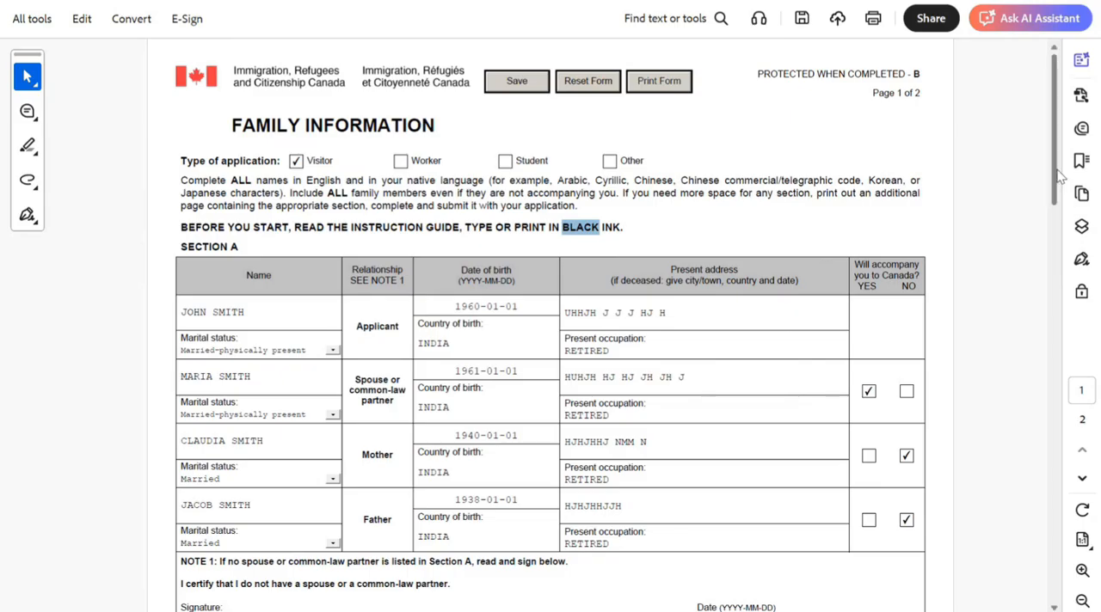
{"action": "left_click_drag", "start_coordinate": [1054, 177], "coordinate": [1054, 546]}
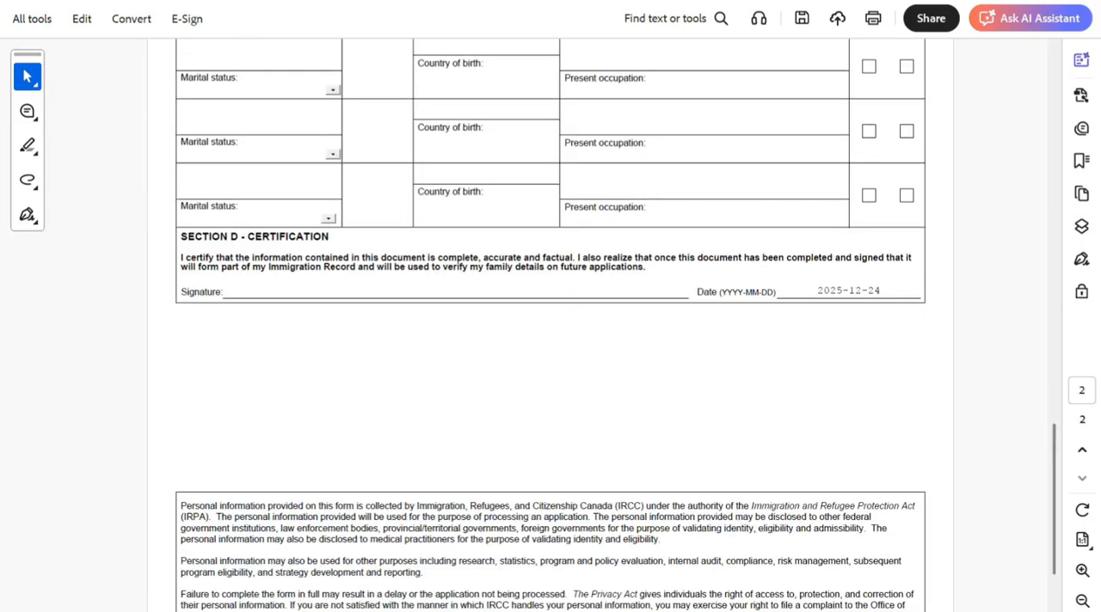